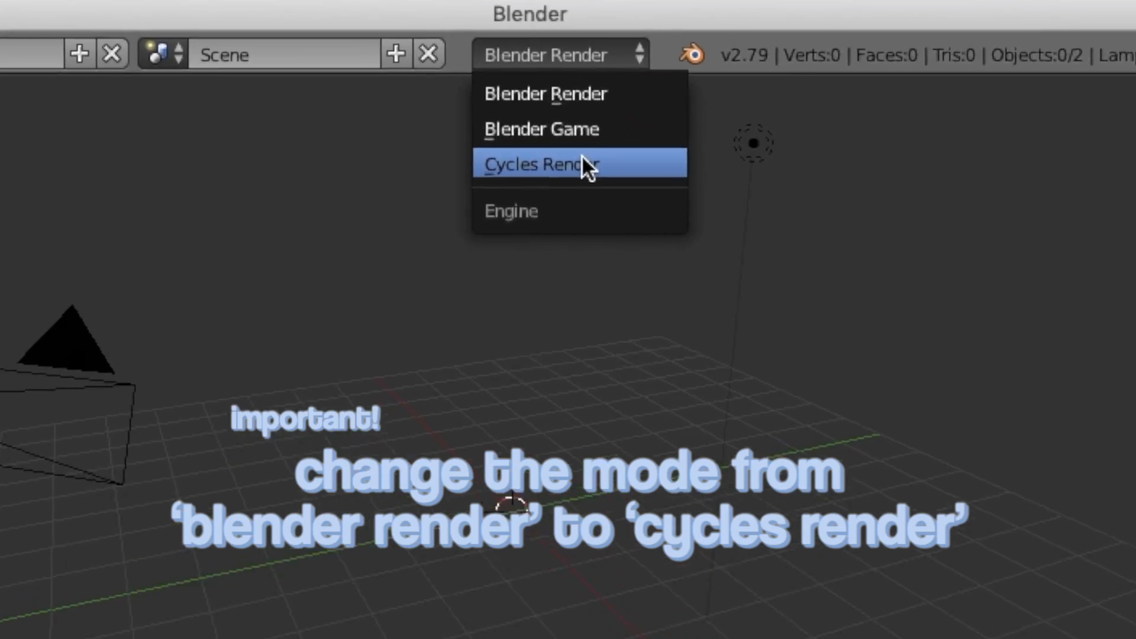
Step: Import "how to use a rig ;).mtl" and "how to use a rig ;).obj" from Downloads as Wavefront (.obj)
{"action": "left_click", "coordinate": [18, 10]}
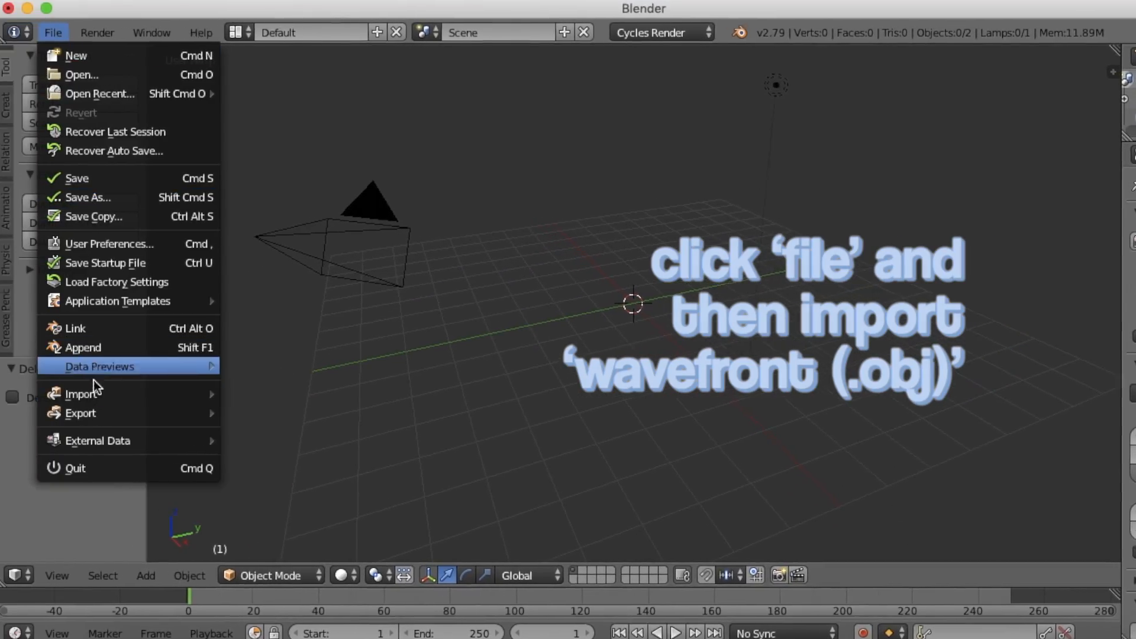
{"action": "mouse_move", "coordinate": [77, 467]}
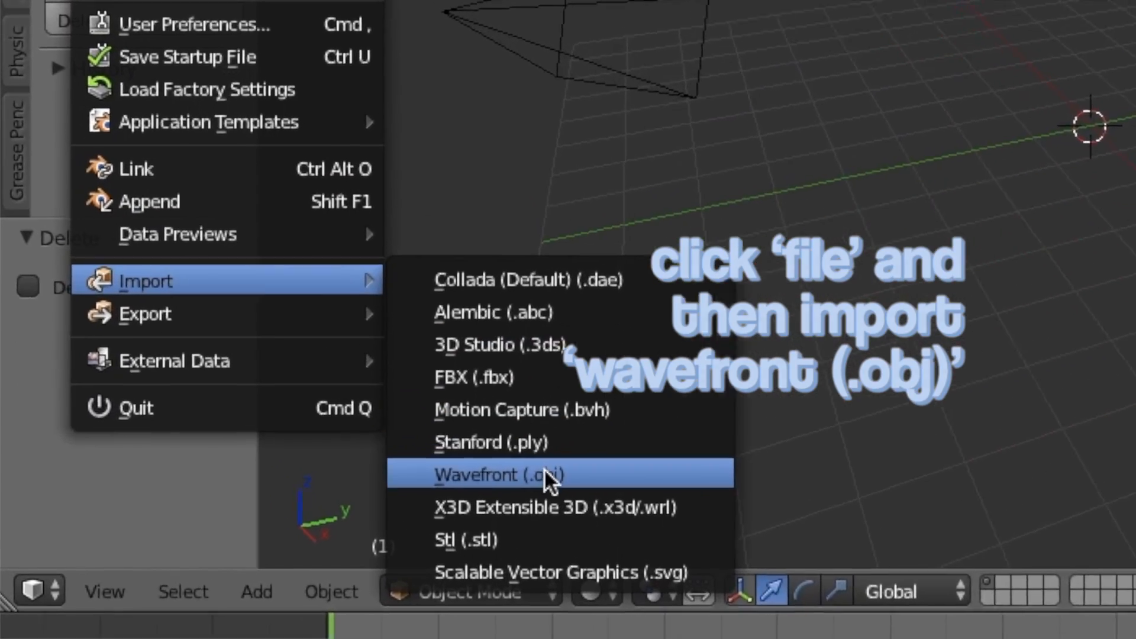
{"action": "left_click", "coordinate": [337, 494]}
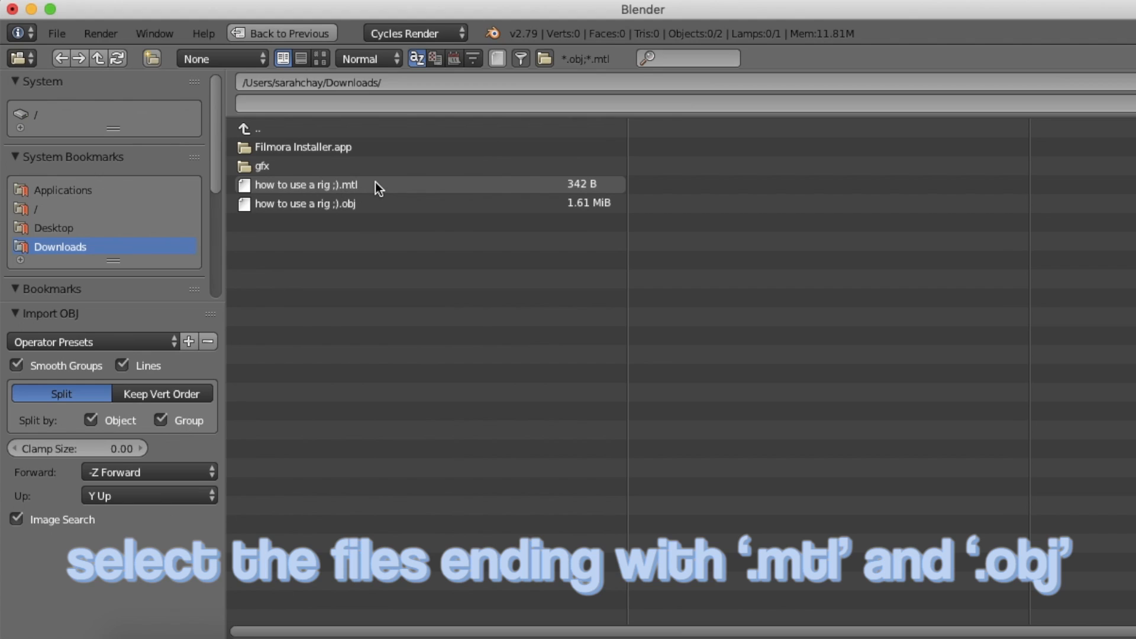
{"action": "left_click", "coordinate": [375, 185]}
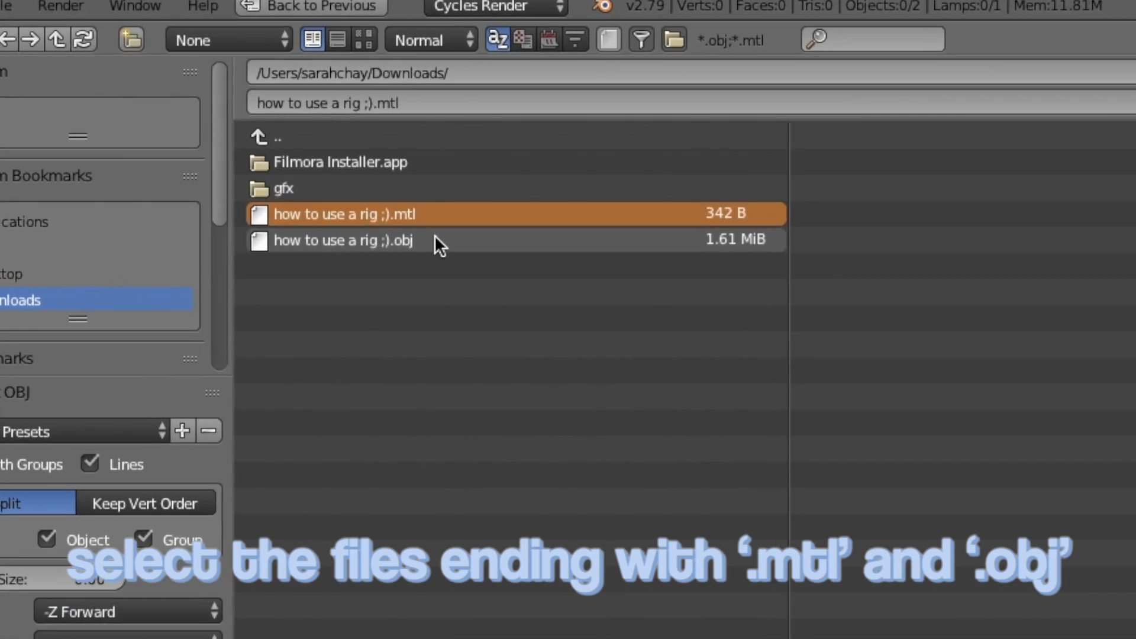
{"action": "left_click", "coordinate": [379, 203], "text": "shift"}
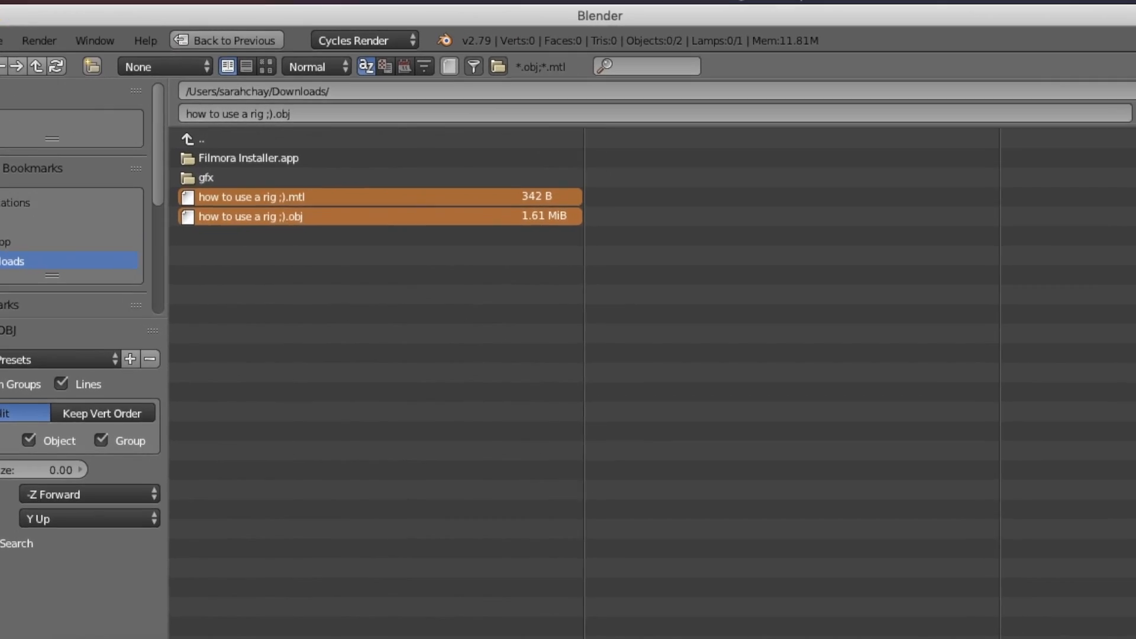
{"action": "left_click", "coordinate": [1132, 127]}
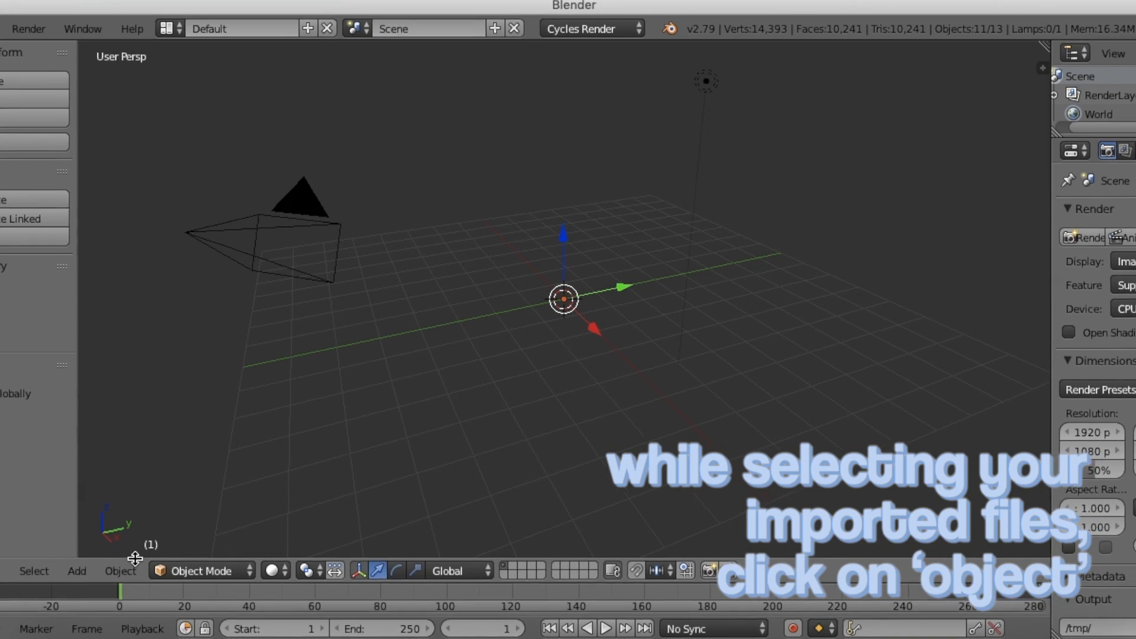
Step: Set the origins of the selected imported objects with Origin to Geometry
{"action": "left_click", "coordinate": [119, 572]}
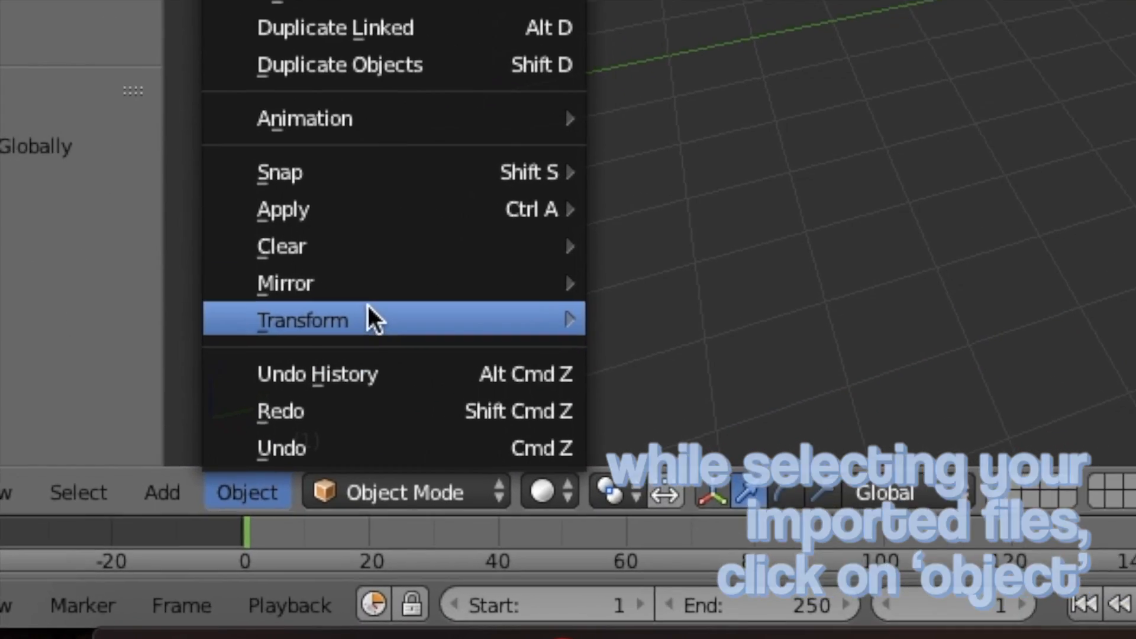
{"action": "mouse_move", "coordinate": [373, 320]}
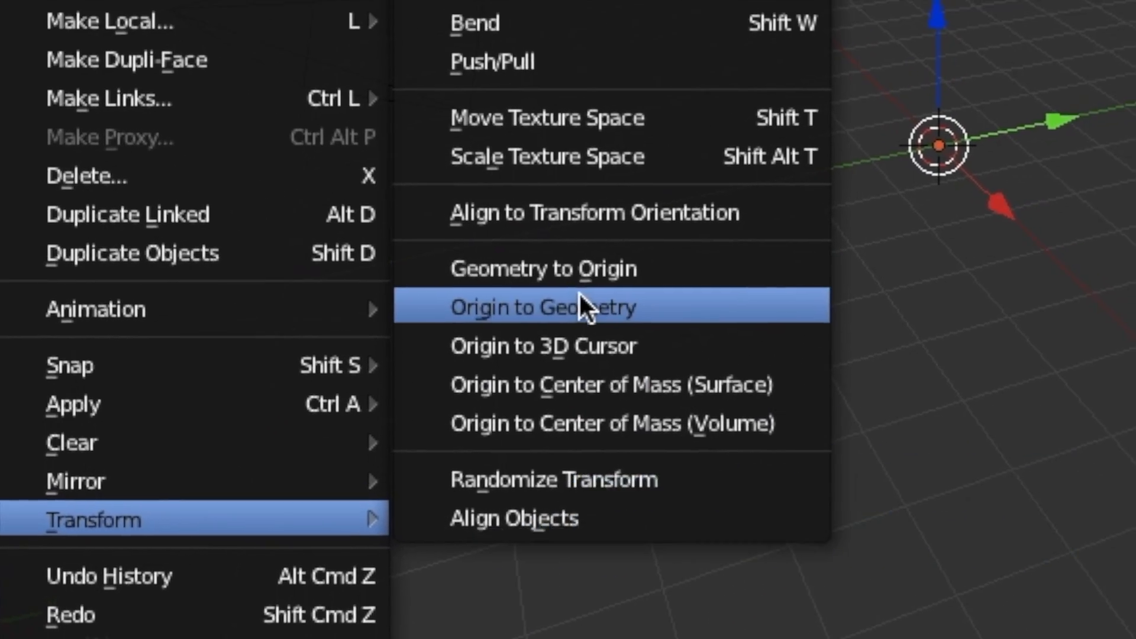
{"action": "left_click", "coordinate": [581, 307]}
Step: Set the viewport shading to Material to show the imported avatar's textures
{"action": "key", "text": "shift+f"}
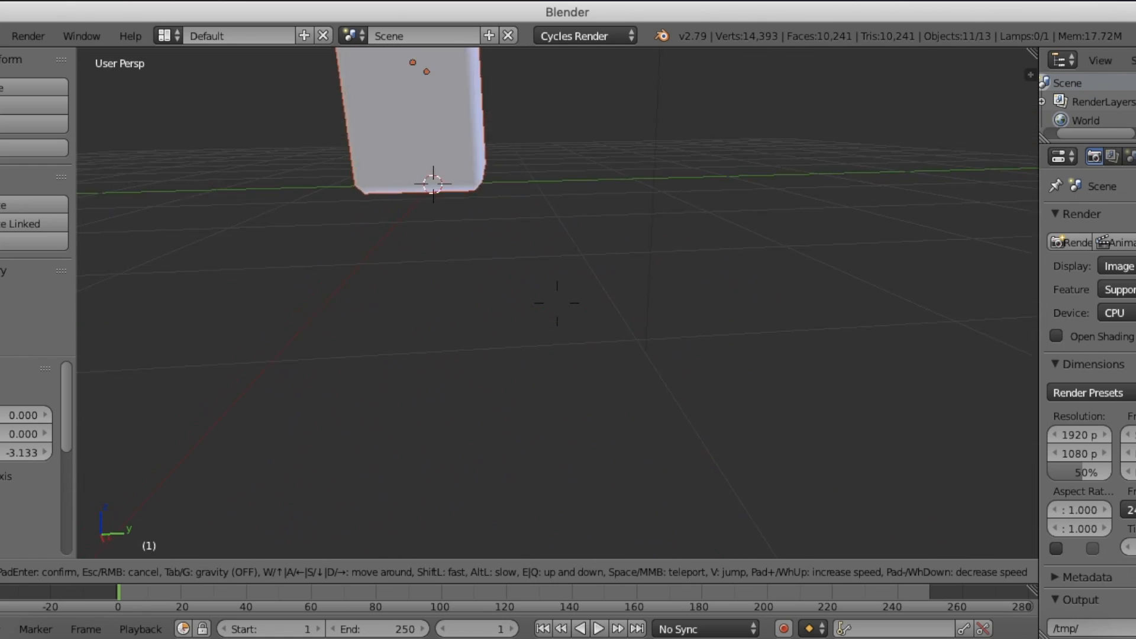
{"action": "key", "text": "w"}
{"action": "key", "text": "s"}
{"action": "key", "text": "w"}
{"action": "key", "text": "w"}
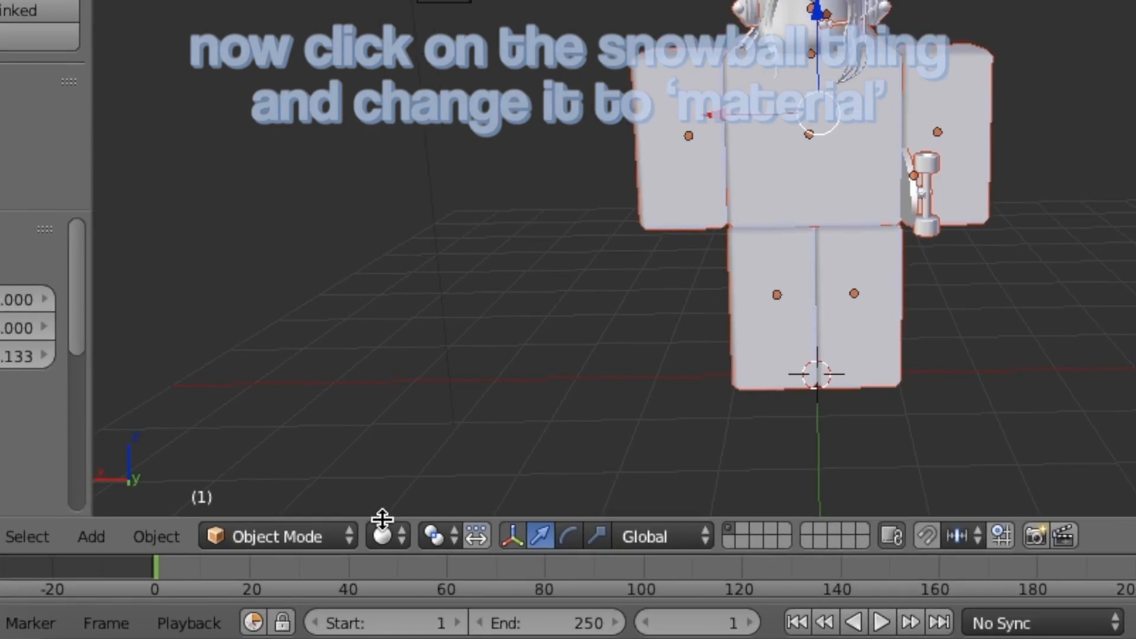
{"action": "left_click", "coordinate": [269, 571]}
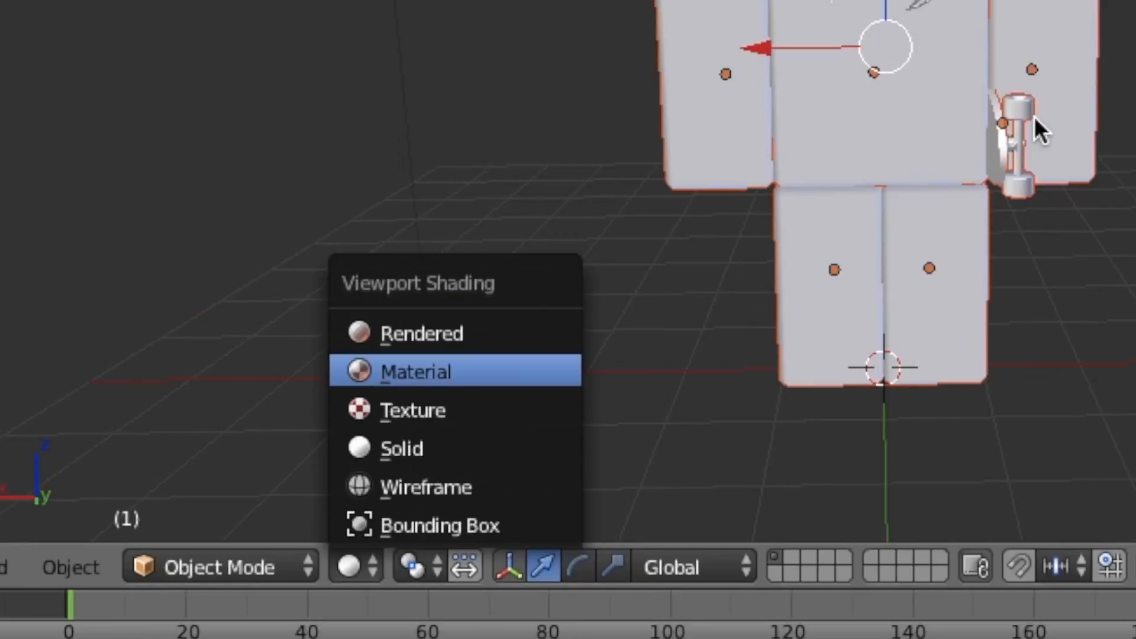
{"action": "left_click", "coordinate": [668, 290]}
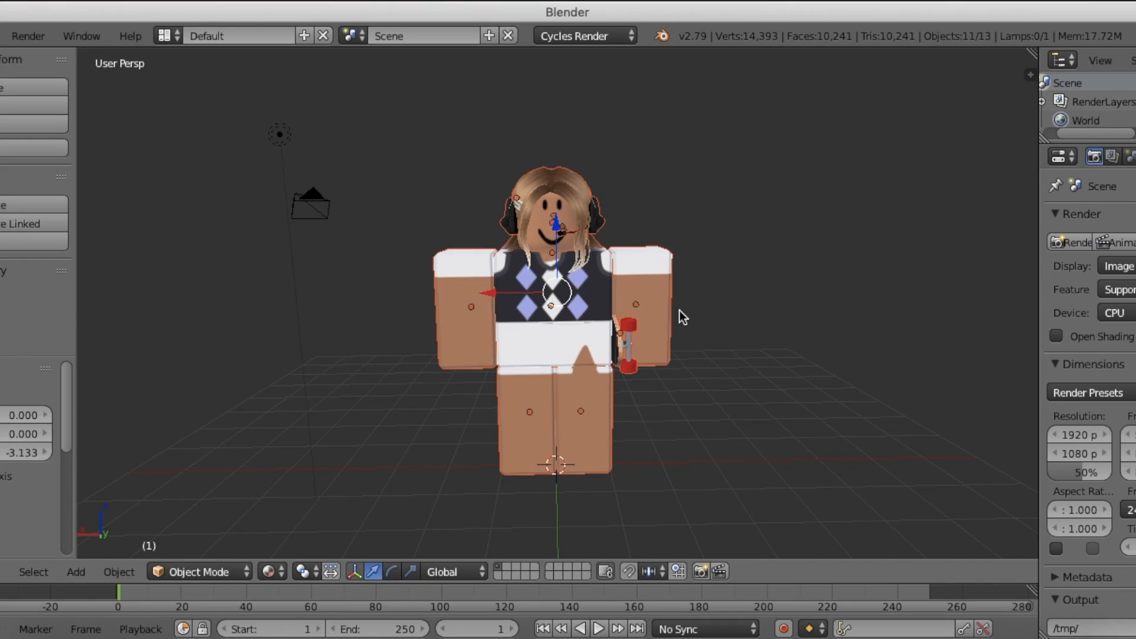
Step: Select all objects in the scene and copy them to the buffer
{"action": "key", "text": "w"}
{"action": "key", "text": "s"}
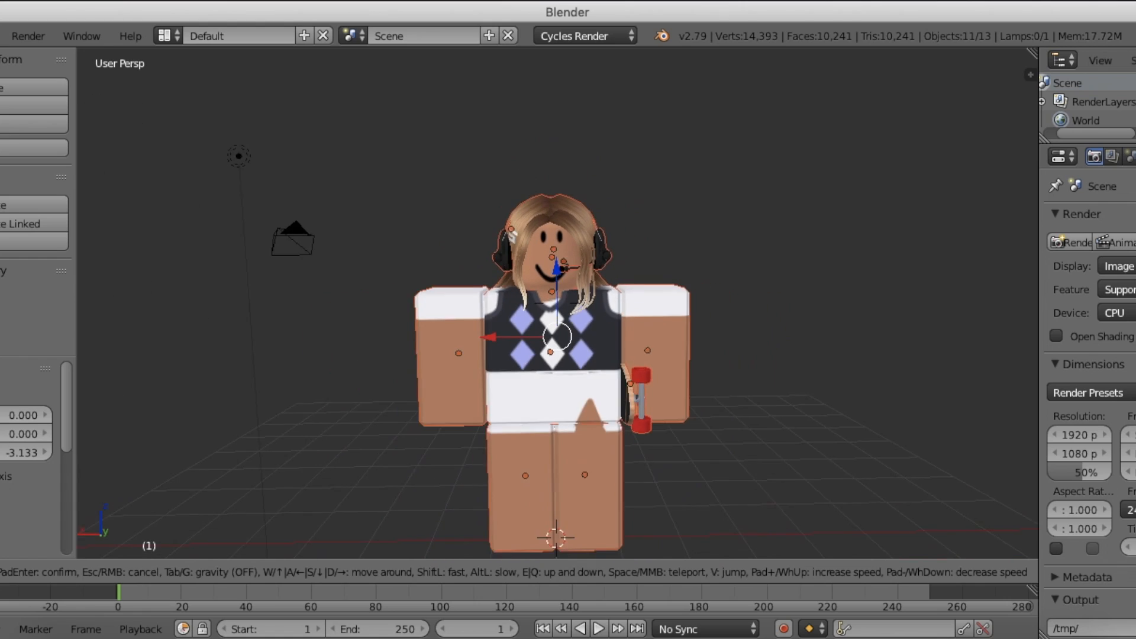
{"action": "left_click", "coordinate": [126, 543]}
{"action": "left_click", "coordinate": [33, 571]}
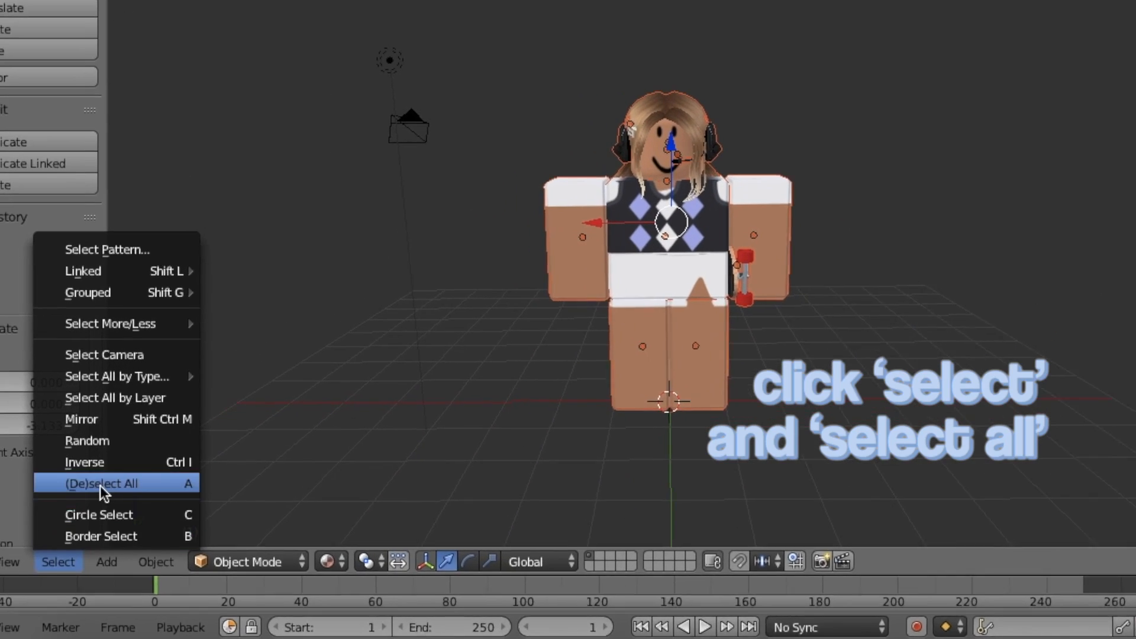
{"action": "left_click", "coordinate": [100, 484]}
{"action": "left_click", "coordinate": [58, 562]}
{"action": "left_click", "coordinate": [101, 483]}
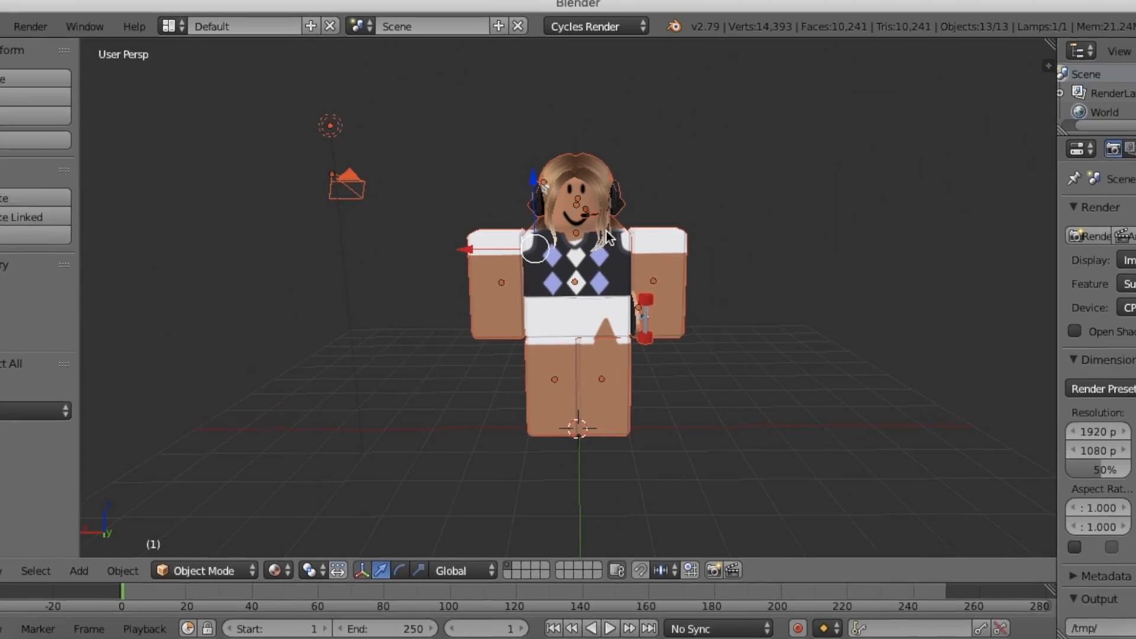
{"action": "key", "text": "ctrl+c"}
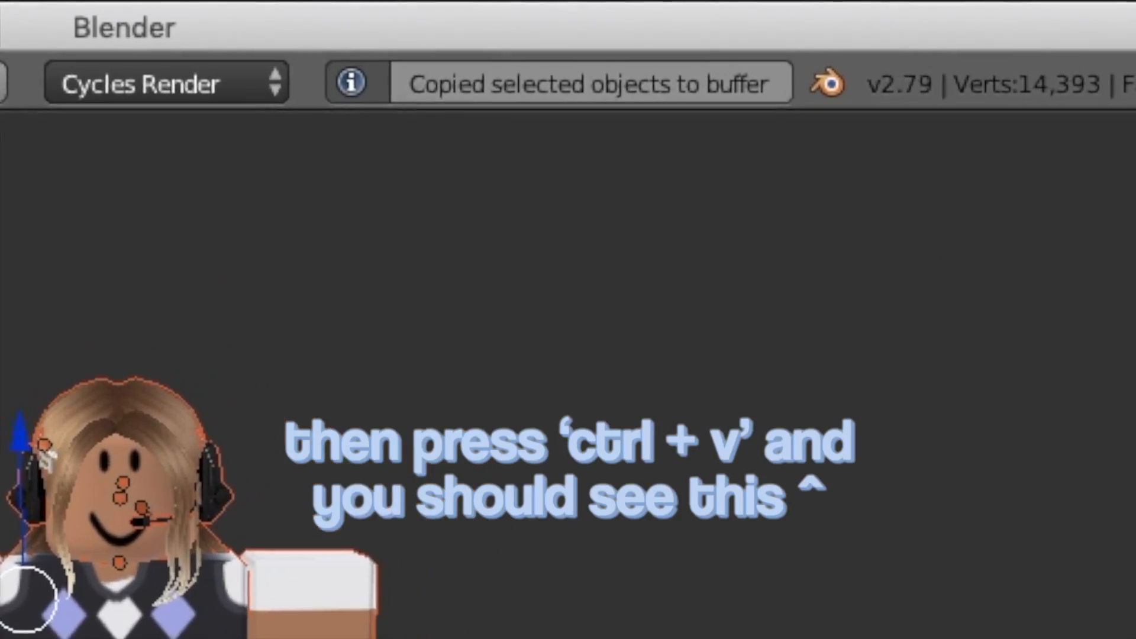
Step: Open the file woman rig.blend from the Downloads folder
{"action": "left_click", "coordinate": [38, 38]}
{"action": "left_click", "coordinate": [69, 78]}
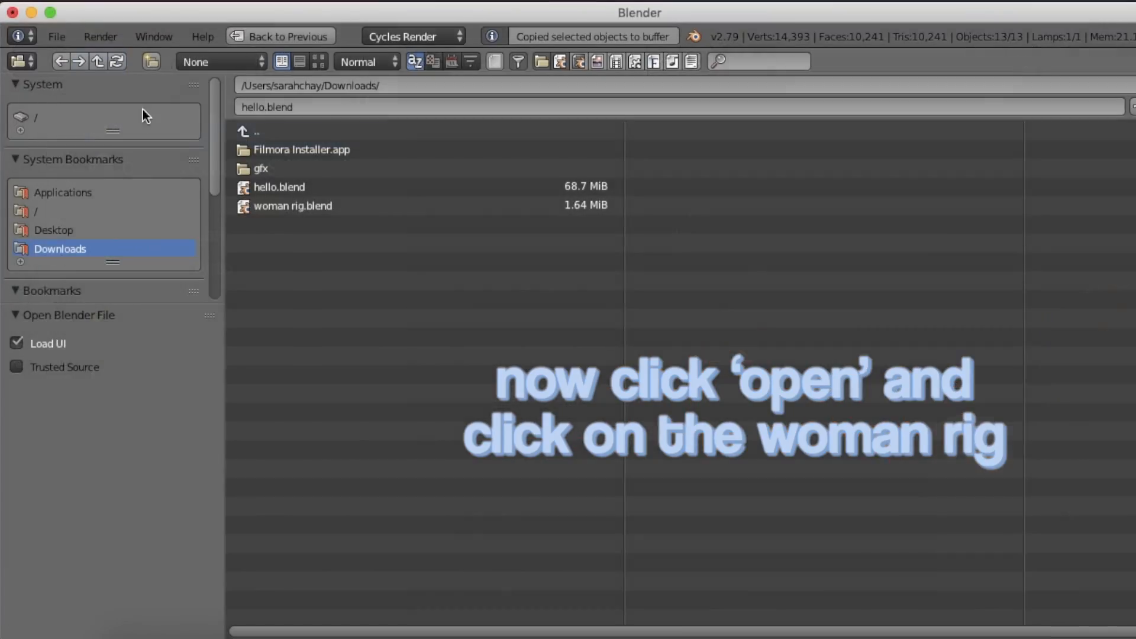
{"action": "left_click", "coordinate": [316, 201]}
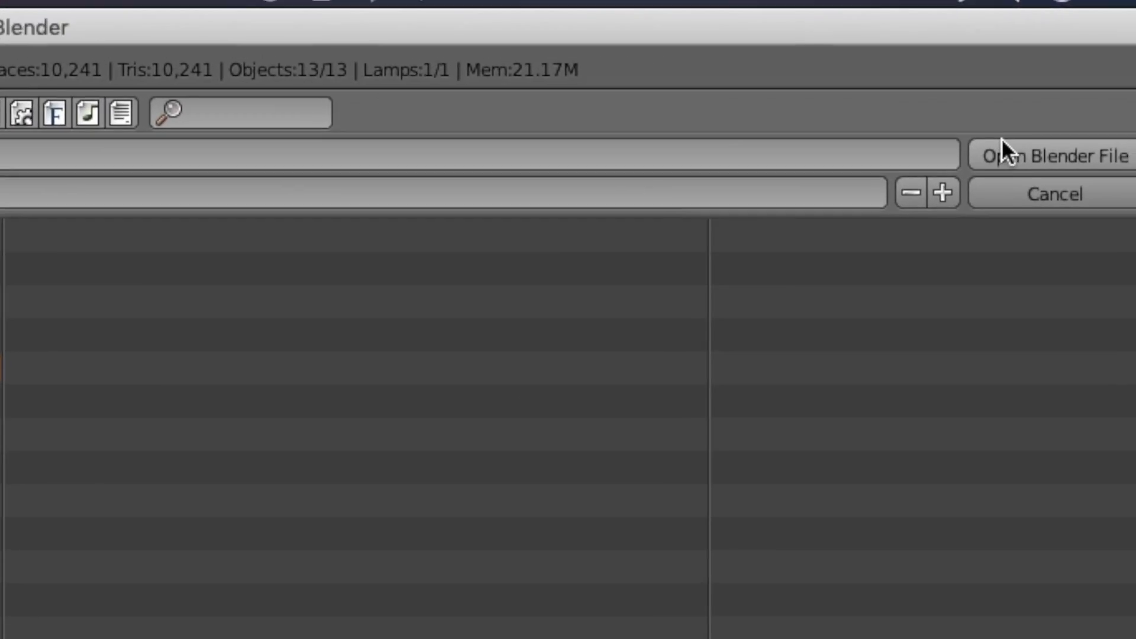
{"action": "left_click", "coordinate": [1135, 85]}
{"action": "left_click", "coordinate": [828, 37]}
{"action": "left_click", "coordinate": [820, 71]}
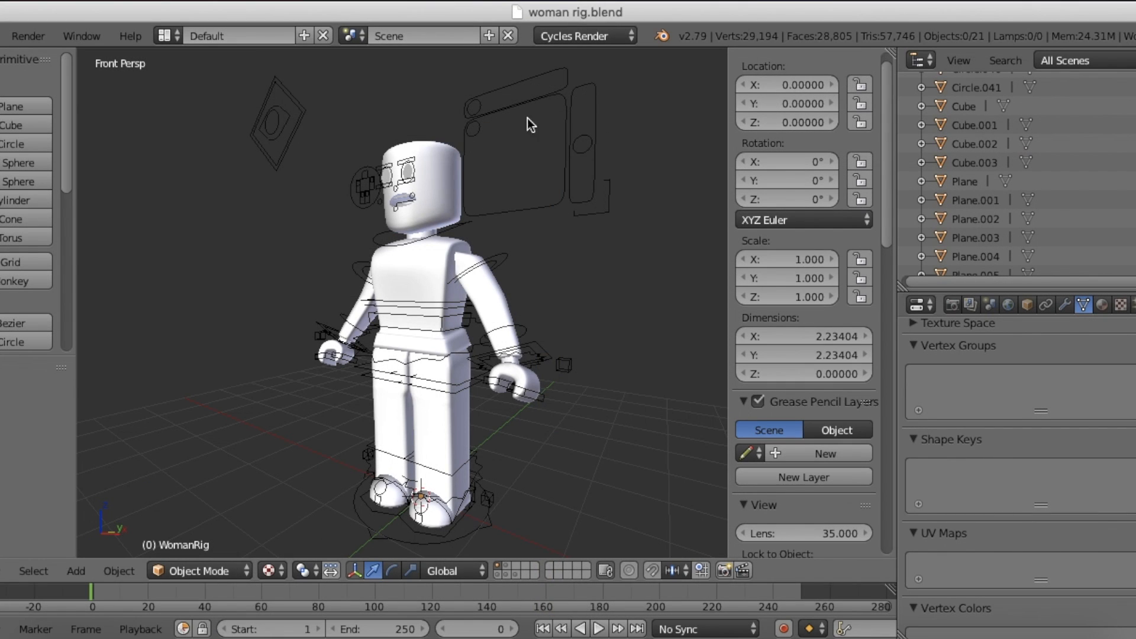
Step: Load Luvalics2Tex.png into the image texture of the woman rig's head material
{"action": "key", "text": "w"}
{"action": "key", "text": "a"}
{"action": "left_click", "coordinate": [698, 110]}
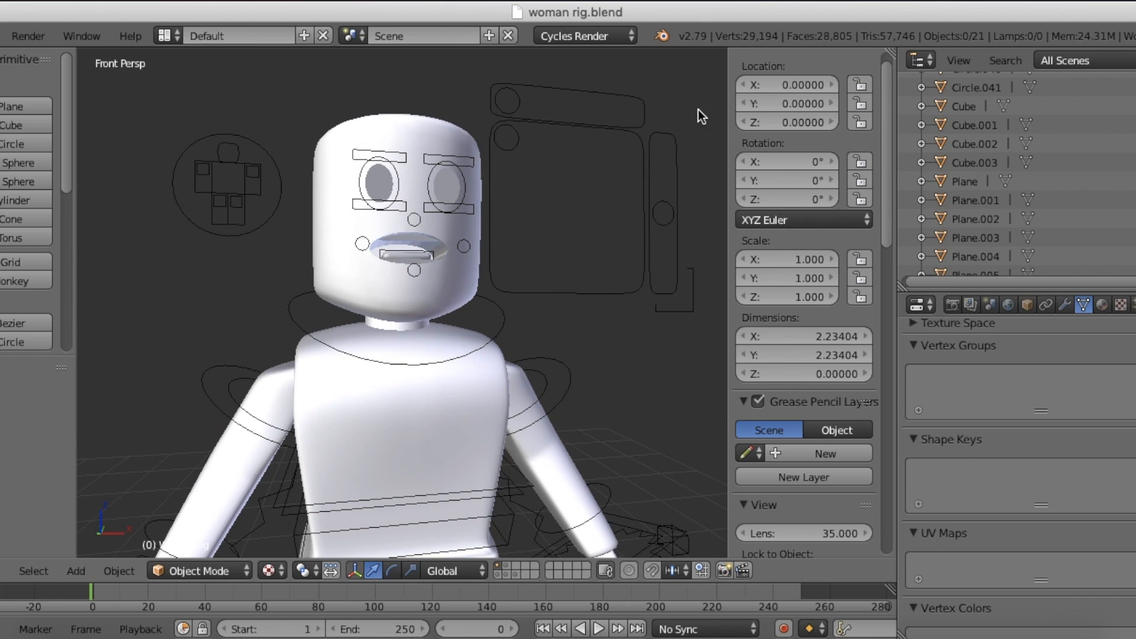
{"action": "left_click_drag", "start_coordinate": [725, 85], "coordinate": [1056, 126]}
{"action": "right_click", "coordinate": [420, 92]}
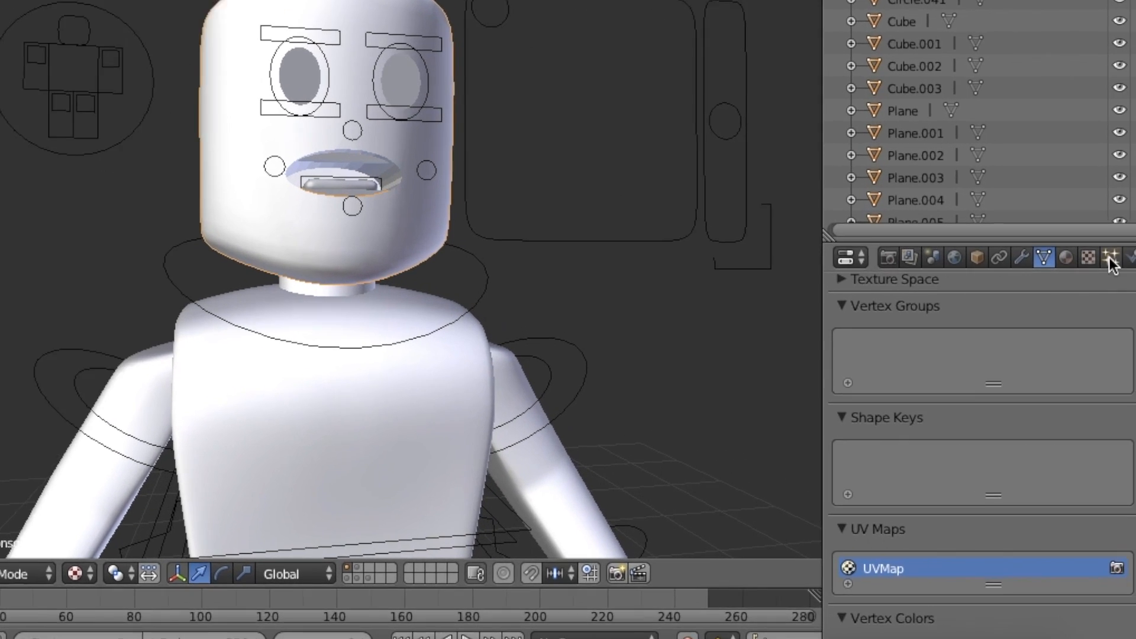
{"action": "left_click", "coordinate": [1122, 303]}
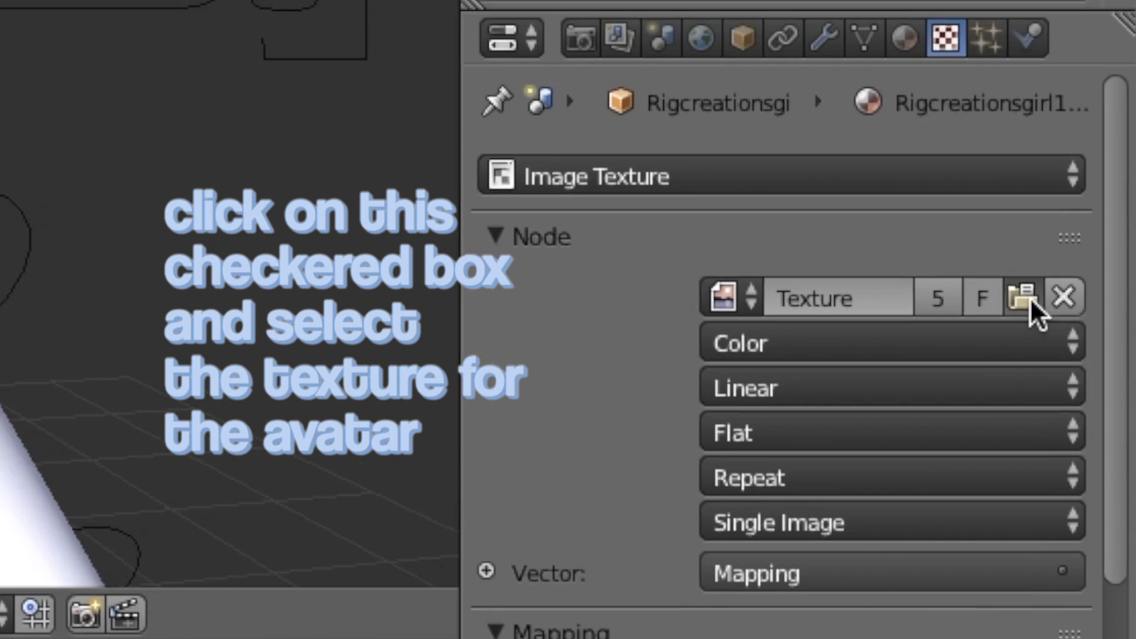
{"action": "left_click", "coordinate": [1089, 360]}
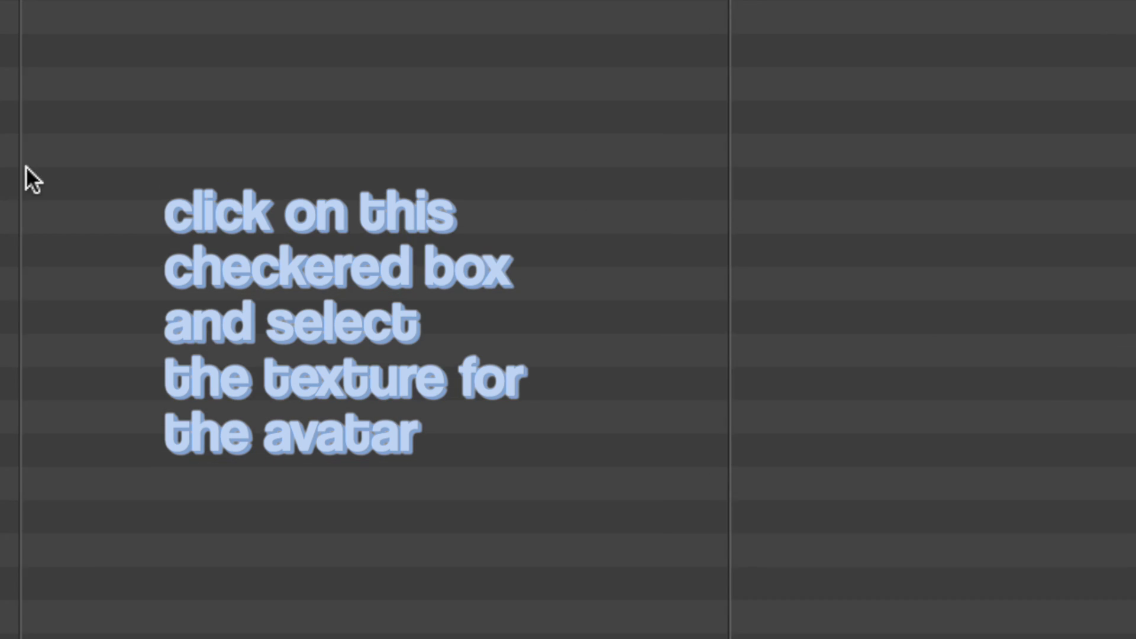
{"action": "left_click", "coordinate": [48, 230]}
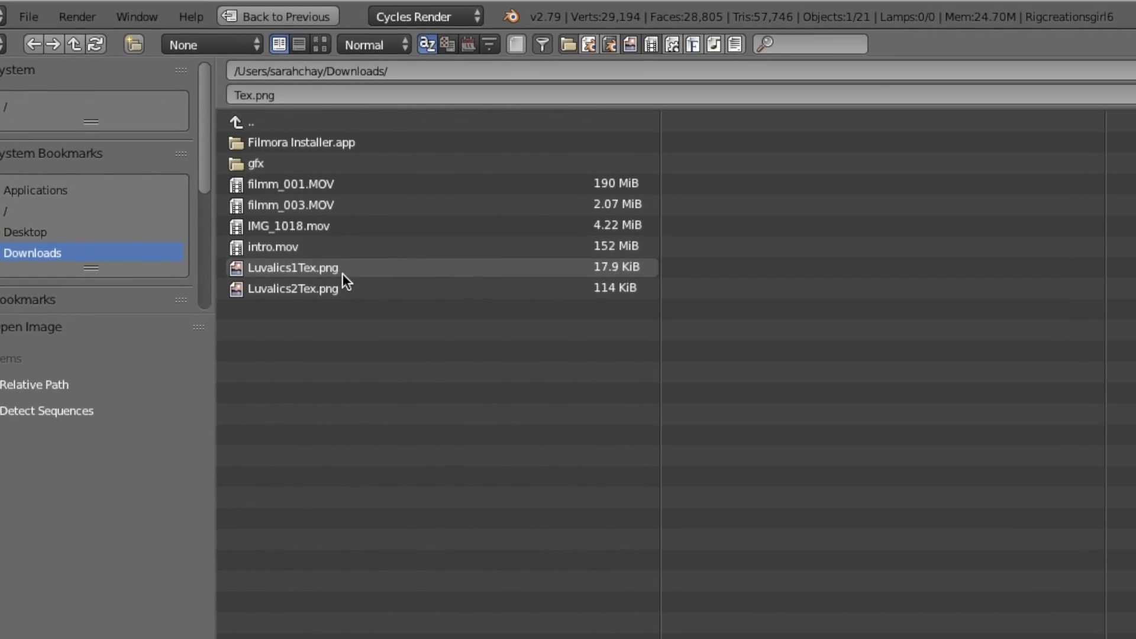
{"action": "left_click", "coordinate": [352, 289]}
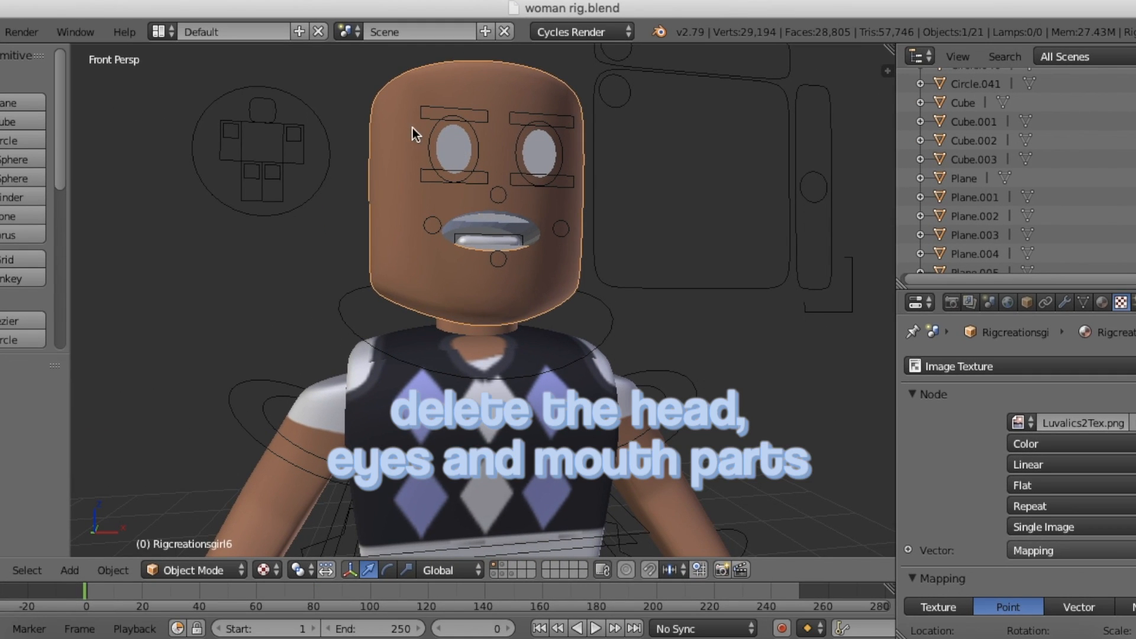
Step: Delete the rig's head, eyes and mouth parts
{"action": "key", "text": "Delete"}
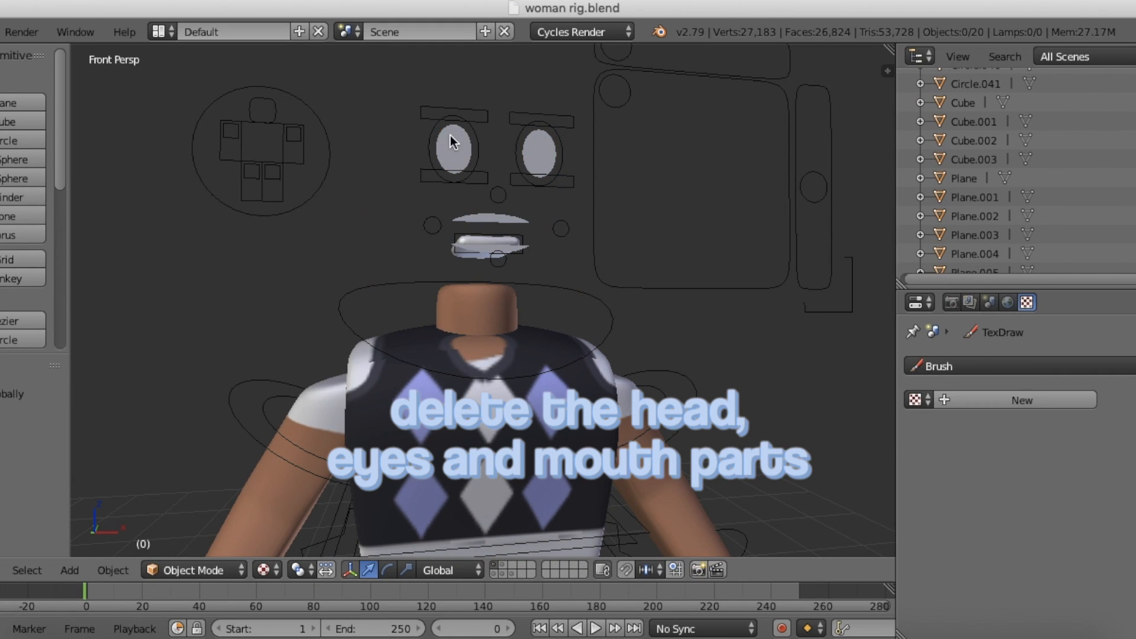
{"action": "key", "text": "x"}
{"action": "left_click", "coordinate": [447, 246]}
Step: Set the viewport shading to Material and paste the copied avatar objects into the rig scene
{"action": "left_click", "coordinate": [264, 569]}
{"action": "left_click", "coordinate": [322, 460]}
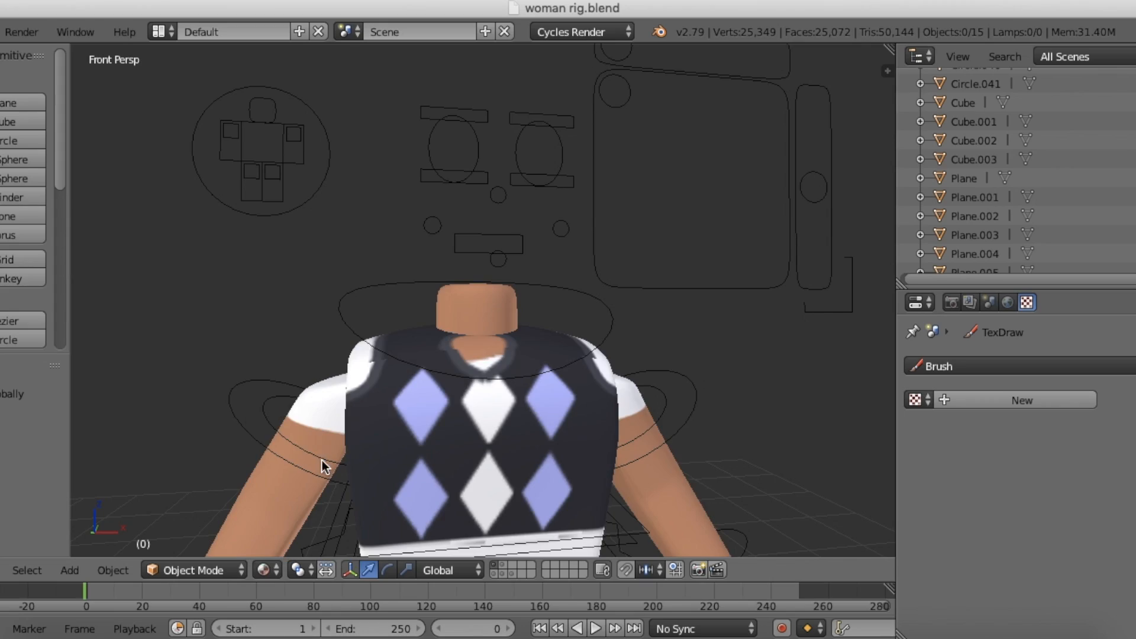
{"action": "key", "text": "ctrl+v"}
{"action": "key", "text": "KP_Decimal"}
Step: Switch to the top view and rotate the pasted avatar 180 degrees
{"action": "key", "text": "shift+f"}
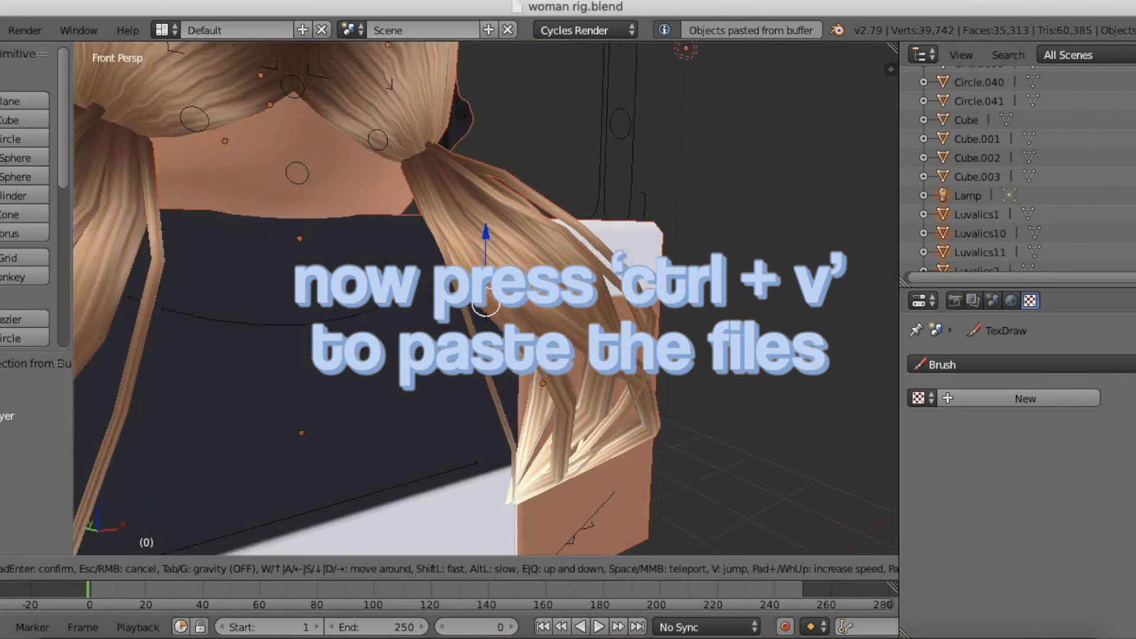
{"action": "key", "text": "w"}
{"action": "key", "text": "d"}
{"action": "key", "text": "s"}
{"action": "key", "text": "d"}
{"action": "key", "text": "d"}
{"action": "left_click", "coordinate": [485, 297]}
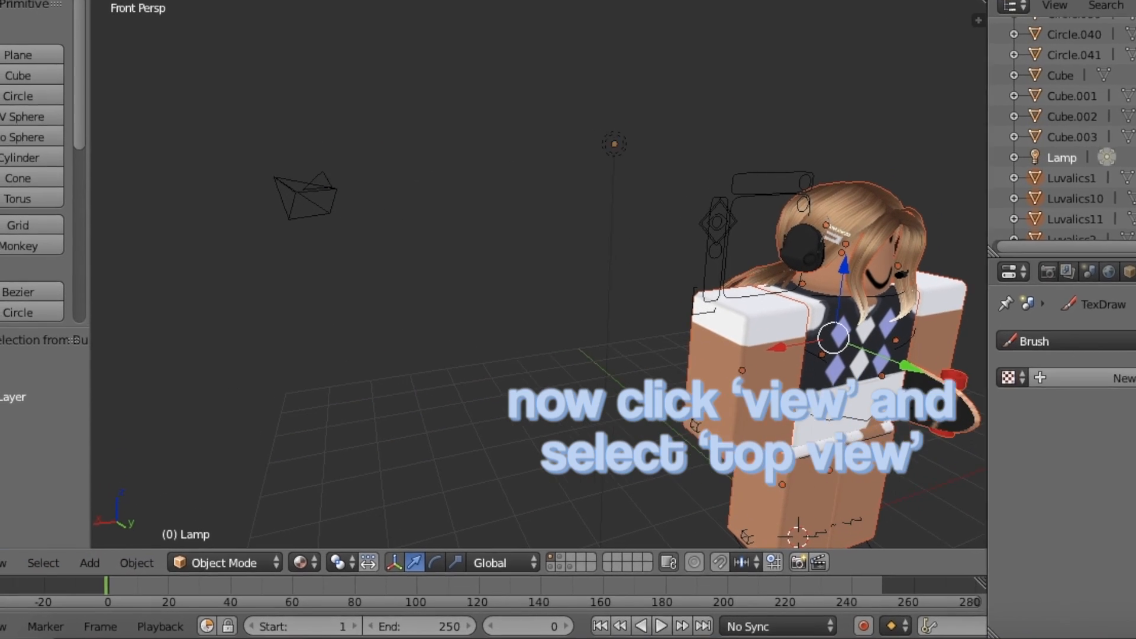
{"action": "left_click", "coordinate": [5, 569]}
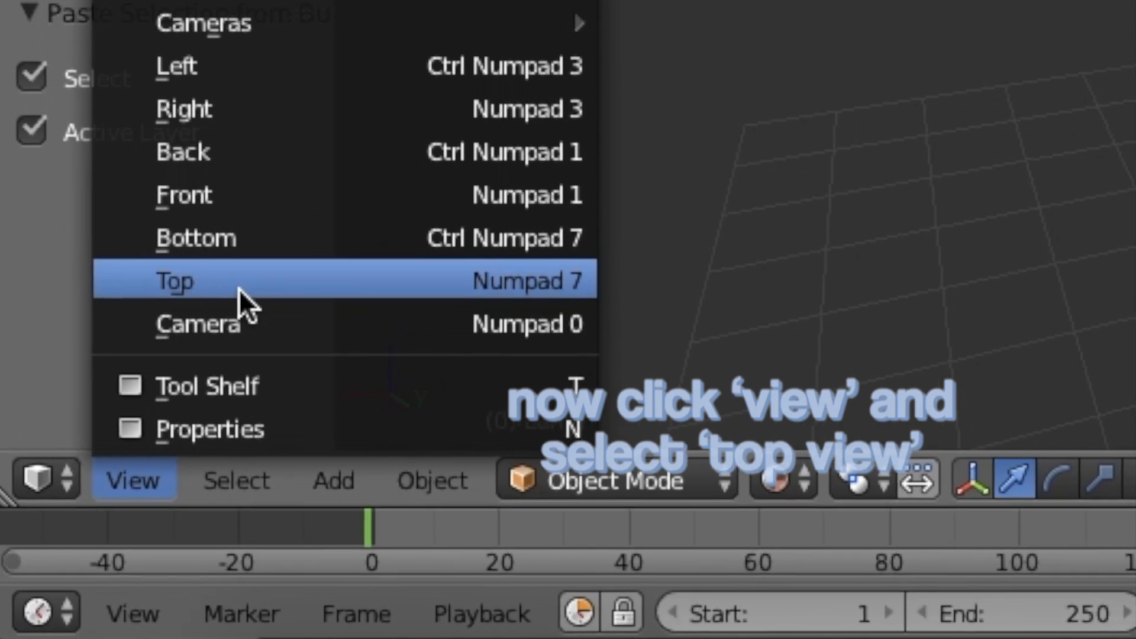
{"action": "left_click", "coordinate": [158, 373]}
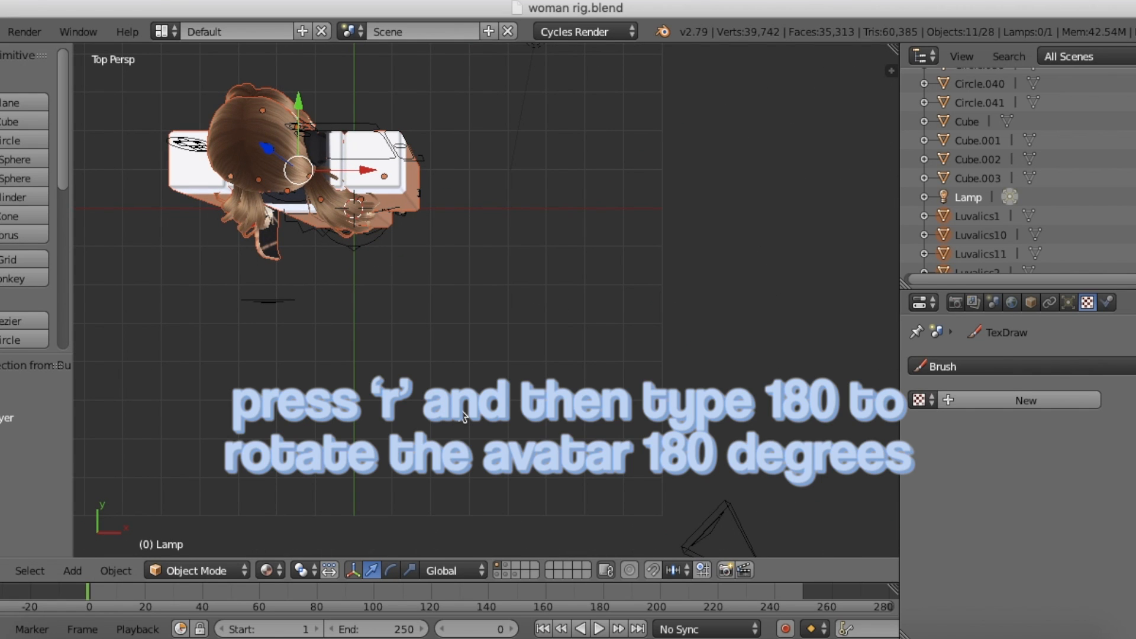
{"action": "type", "text": "r"}
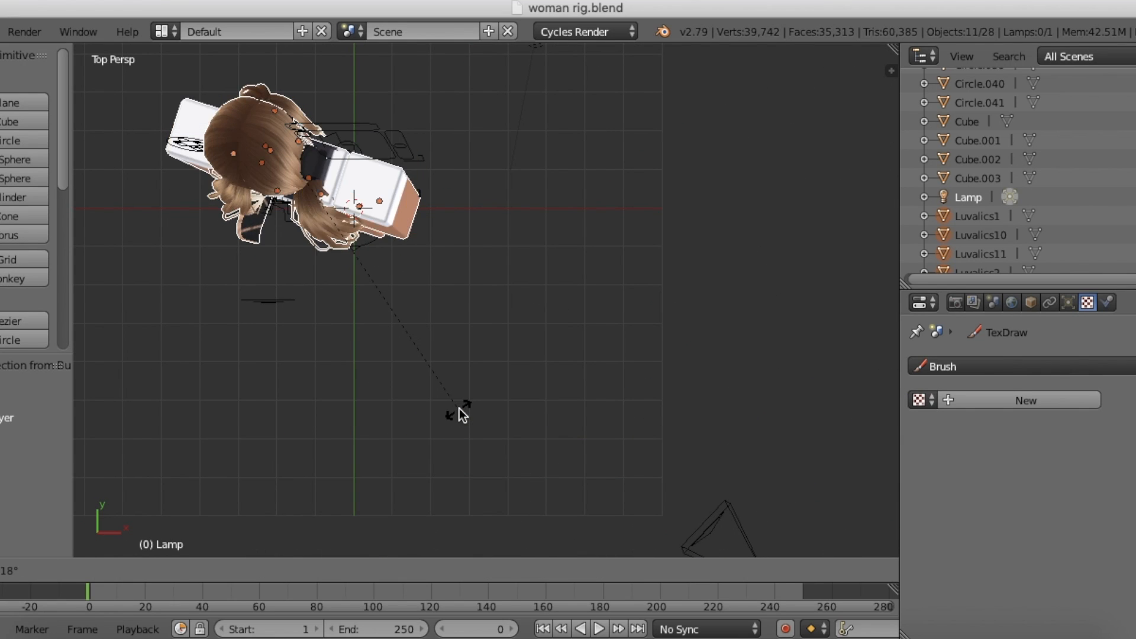
{"action": "type", "text": "180"}
{"action": "key", "text": "Return"}
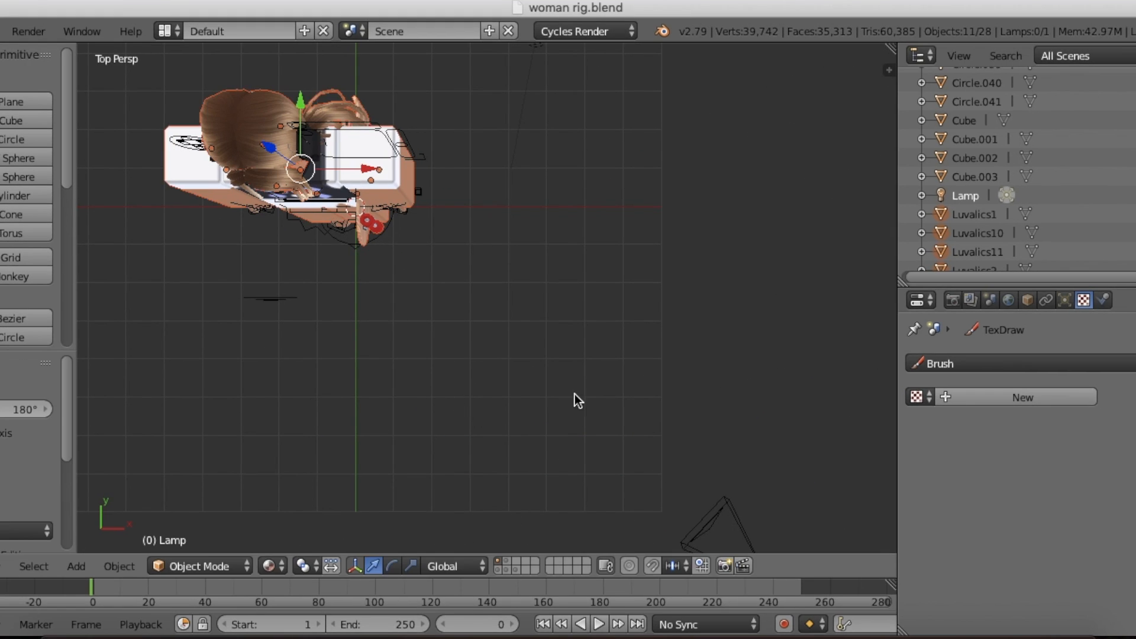
Step: Move the pasted avatar about -2.655 along the Y axis so it stands in front of the rig
{"action": "key", "text": "shift+f"}
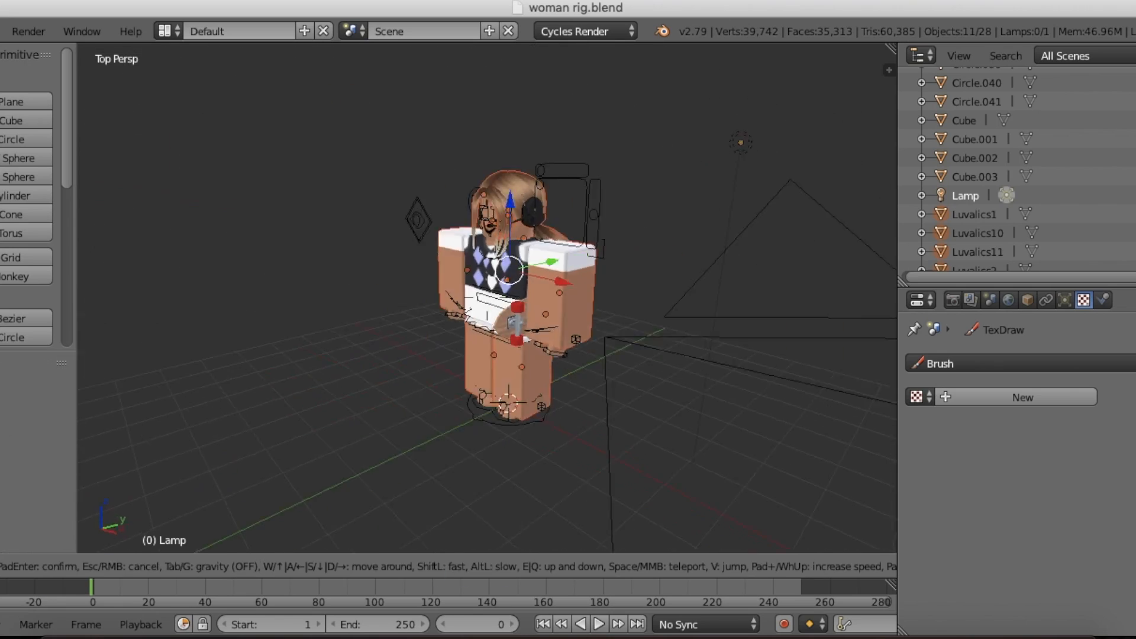
{"action": "left_click_drag", "start_coordinate": [676, 264], "coordinate": [516, 256]}
Step: Delete both blocky arms of the pasted avatar
{"action": "key", "text": "shift+f"}
{"action": "key", "text": "w"}
{"action": "key", "text": "s"}
{"action": "left_click", "coordinate": [488, 299]}
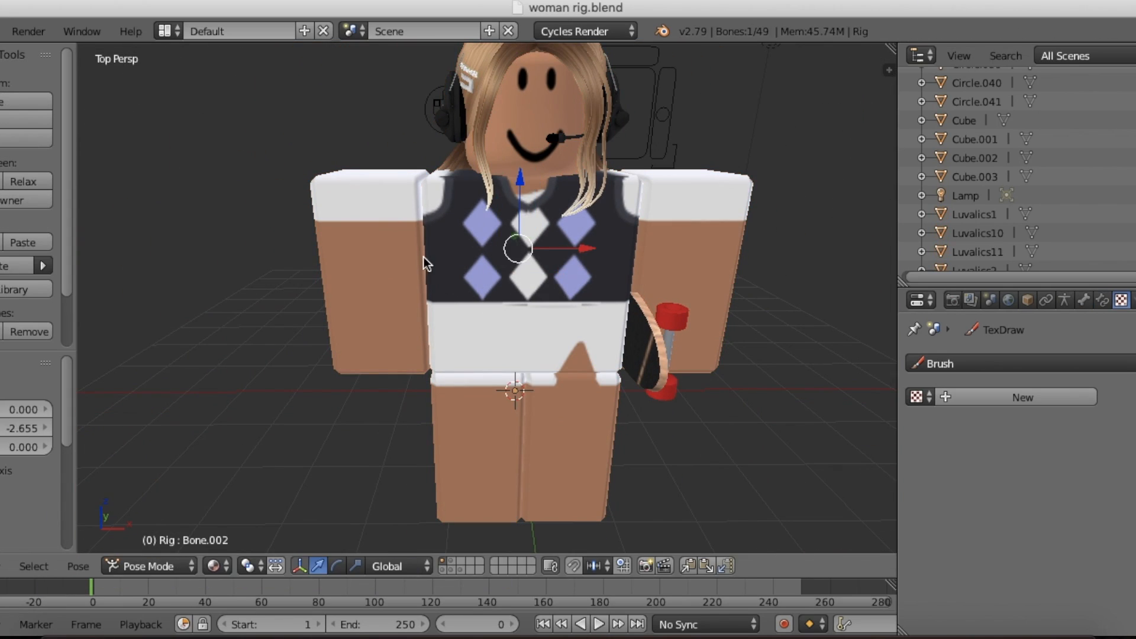
{"action": "right_click", "coordinate": [361, 228]}
{"action": "key", "text": "x"}
{"action": "left_click", "coordinate": [290, 194]}
{"action": "right_click", "coordinate": [698, 198]}
{"action": "key", "text": "x"}
{"action": "left_click", "coordinate": [668, 202]}
Step: Delete the pasted avatar's blocky torso and both legs
{"action": "key", "text": "shift+f"}
{"action": "key", "text": "a"}
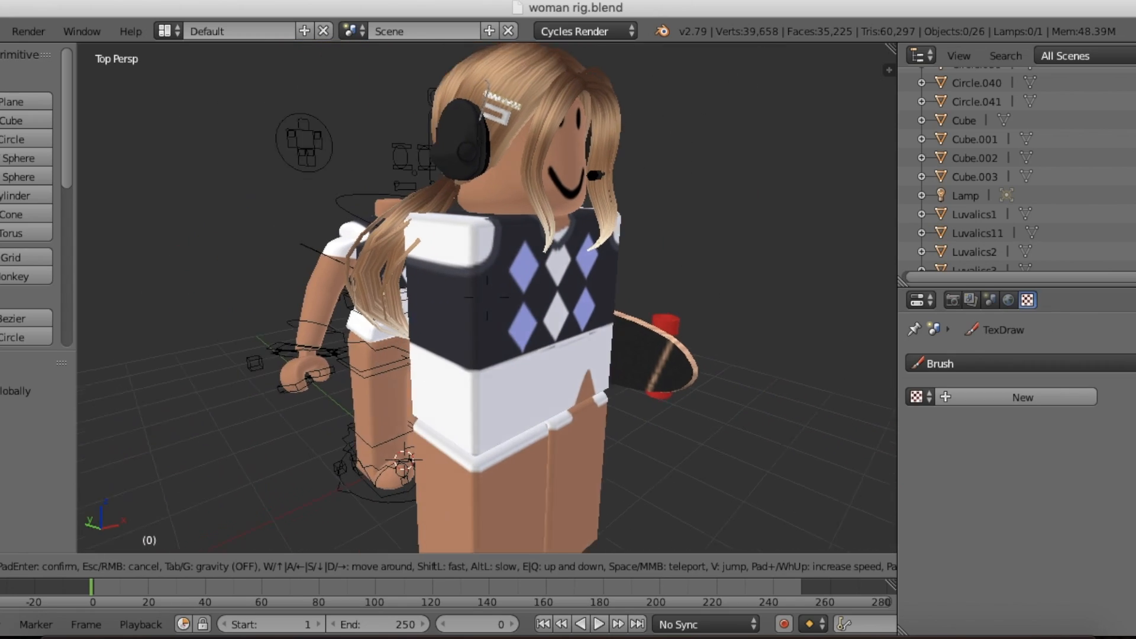
{"action": "left_click", "coordinate": [487, 297]}
{"action": "right_click", "coordinate": [441, 264]}
{"action": "right_click", "coordinate": [499, 404]}
{"action": "right_click", "coordinate": [575, 423]}
{"action": "key", "text": "x"}
{"action": "left_click", "coordinate": [576, 423]}
Step: Move the avatar's head, hair and accessories about 2.430 along the Y axis onto the rig
{"action": "key", "text": "shift+f"}
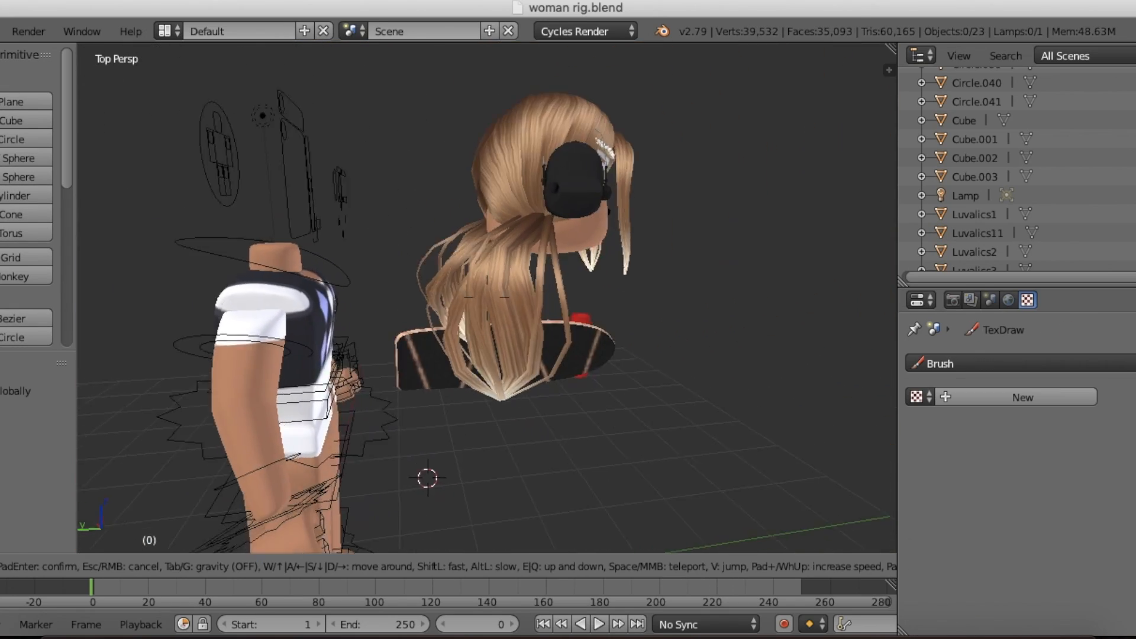
{"action": "key", "text": "s"}
{"action": "key", "text": "d"}
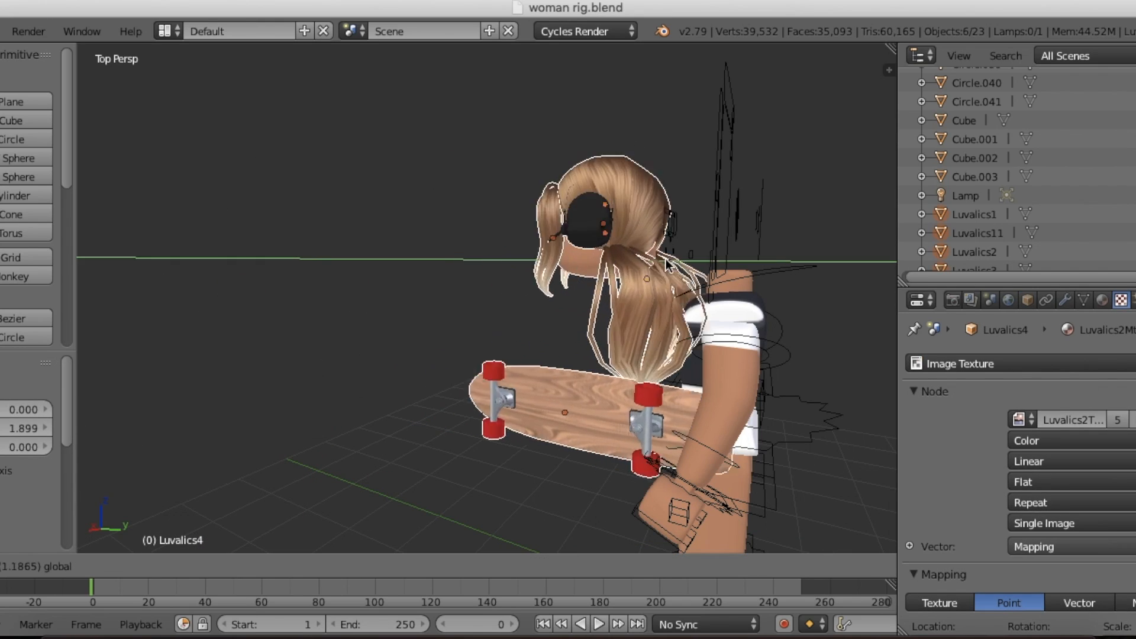
{"action": "key", "text": "shift+f"}
{"action": "key", "text": "w"}
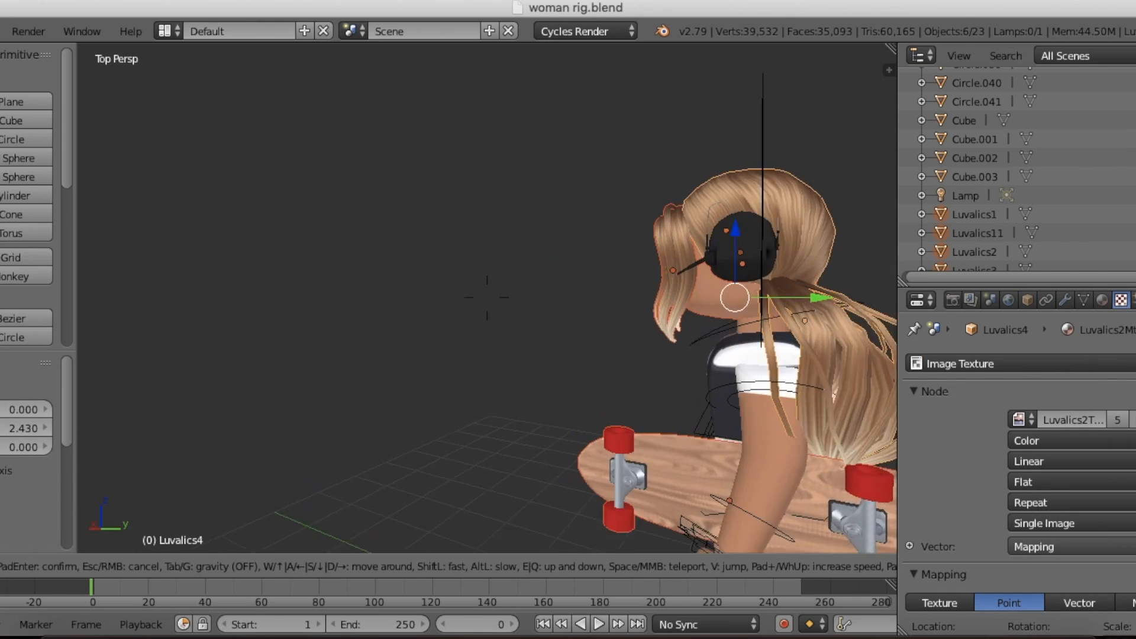
{"action": "key", "text": "Escape"}
Step: Align the head and accessories over the rig's neck along the X, Y and Z axes
{"action": "key", "text": "g"}
{"action": "key", "text": "x"}
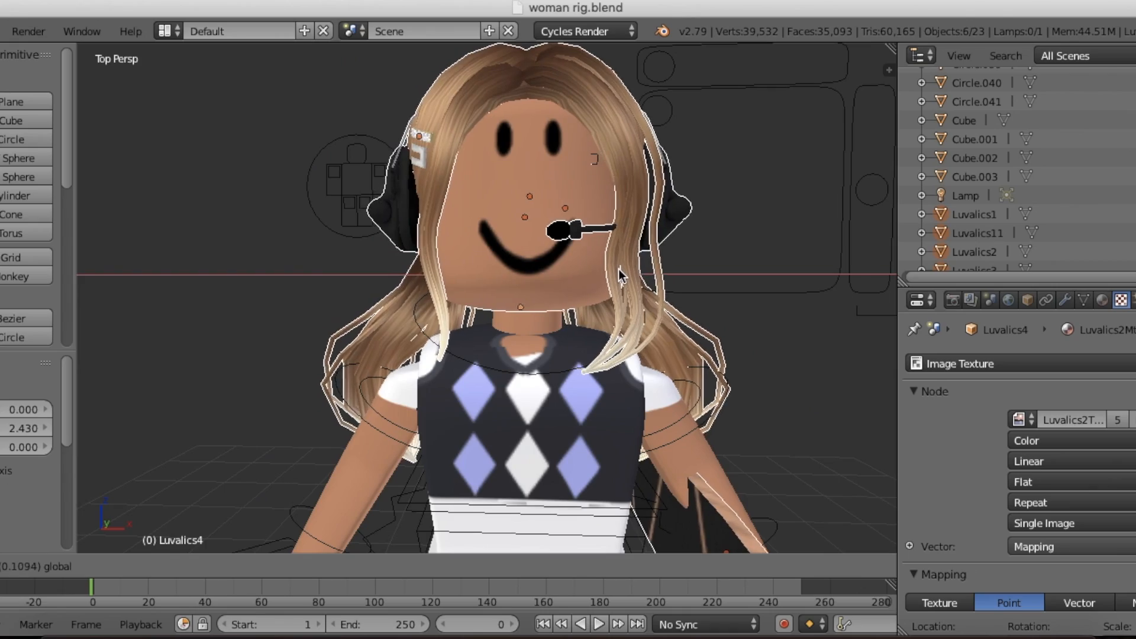
{"action": "left_click", "coordinate": [618, 269]}
{"action": "key", "text": "shift+f"}
{"action": "key", "text": "d"}
{"action": "left_click", "coordinate": [561, 270]}
{"action": "key", "text": "g"}
{"action": "key", "text": "y"}
{"action": "left_click", "coordinate": [584, 269]}
{"action": "key", "text": "g"}
{"action": "key", "text": "z"}
{"action": "left_click", "coordinate": [503, 219]}
Step: Shift the head and accessories about -0.025 along the Z axis and adjust them slightly along the X axis
{"action": "key", "text": "shift+f"}
{"action": "key", "text": "w"}
{"action": "key", "text": "a"}
{"action": "key", "text": "s"}
{"action": "left_click", "coordinate": [502, 219]}
{"action": "left_click_drag", "start_coordinate": [503, 219], "coordinate": [504, 223]}
{"action": "key", "text": "shift+f"}
{"action": "key", "text": "s"}
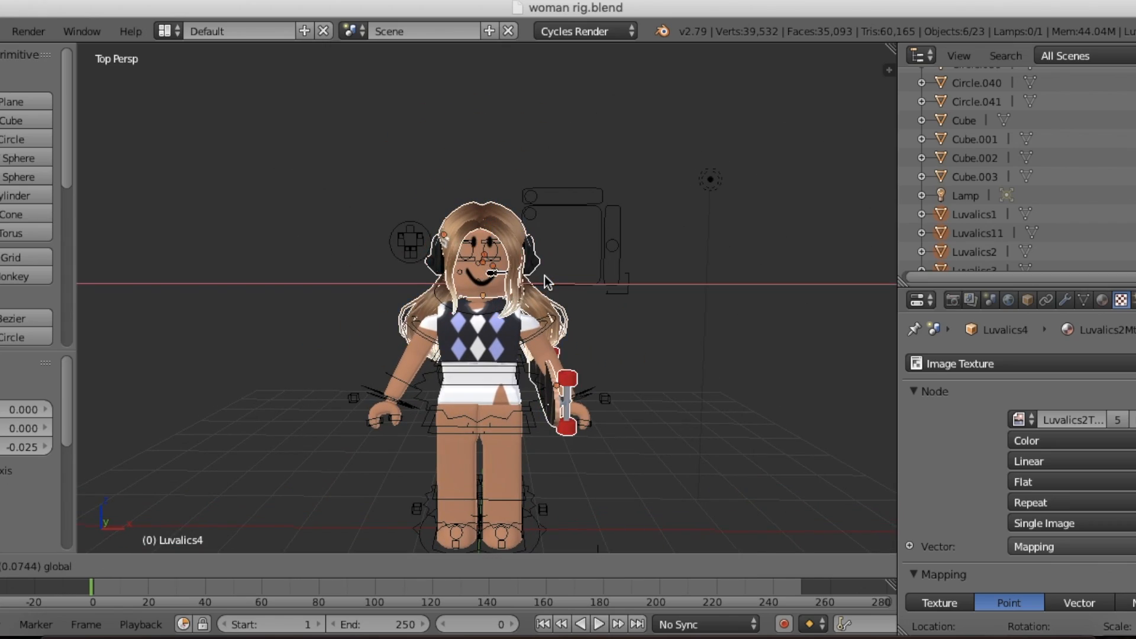
{"action": "left_click", "coordinate": [542, 275]}
Step: Shift the head and accessories about 0.016 along the Y axis to seat them on the neck
{"action": "key", "text": "shift+f"}
{"action": "key", "text": "w"}
{"action": "key", "text": "d"}
{"action": "key", "text": "w"}
{"action": "key", "text": "s"}
{"action": "left_click", "coordinate": [487, 297]}
{"action": "left_click_drag", "start_coordinate": [548, 301], "coordinate": [558, 301]}
{"action": "key", "text": "shift+f"}
{"action": "key", "text": "a"}
{"action": "key", "text": "s"}
{"action": "key", "text": "w"}
{"action": "left_click", "coordinate": [487, 298]}
Step: Select only the skateboard and move it about -0.260 along the X axis, closer to the body
{"action": "right_click", "coordinate": [566, 315]}
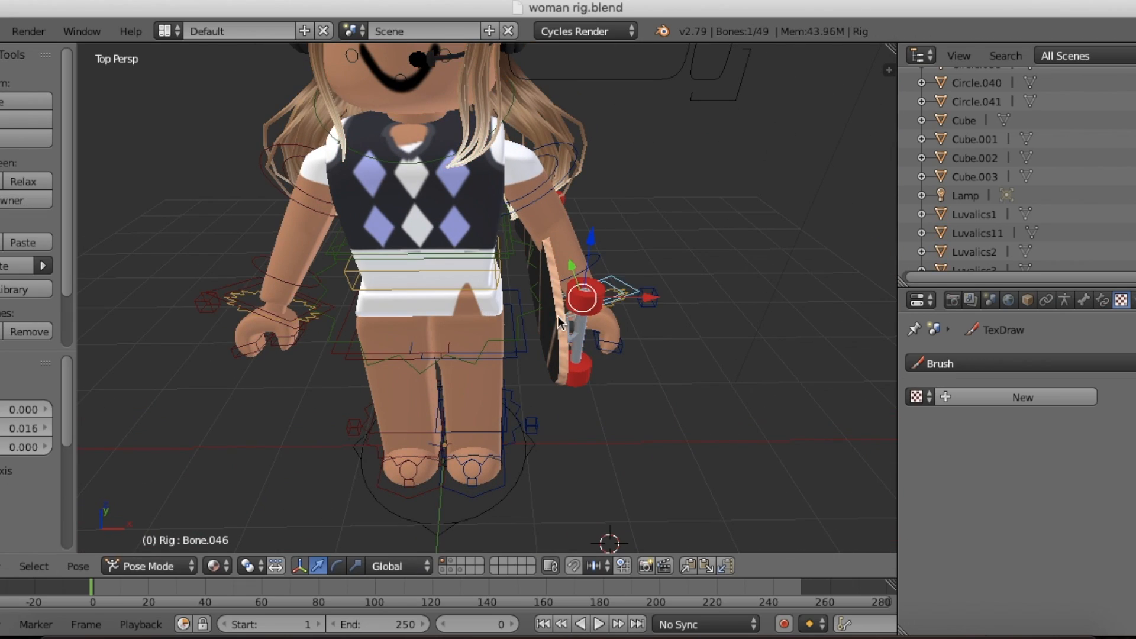
{"action": "left_click_drag", "start_coordinate": [595, 274], "coordinate": [581, 275]}
{"action": "key", "text": "shift+f"}
{"action": "key", "text": "s"}
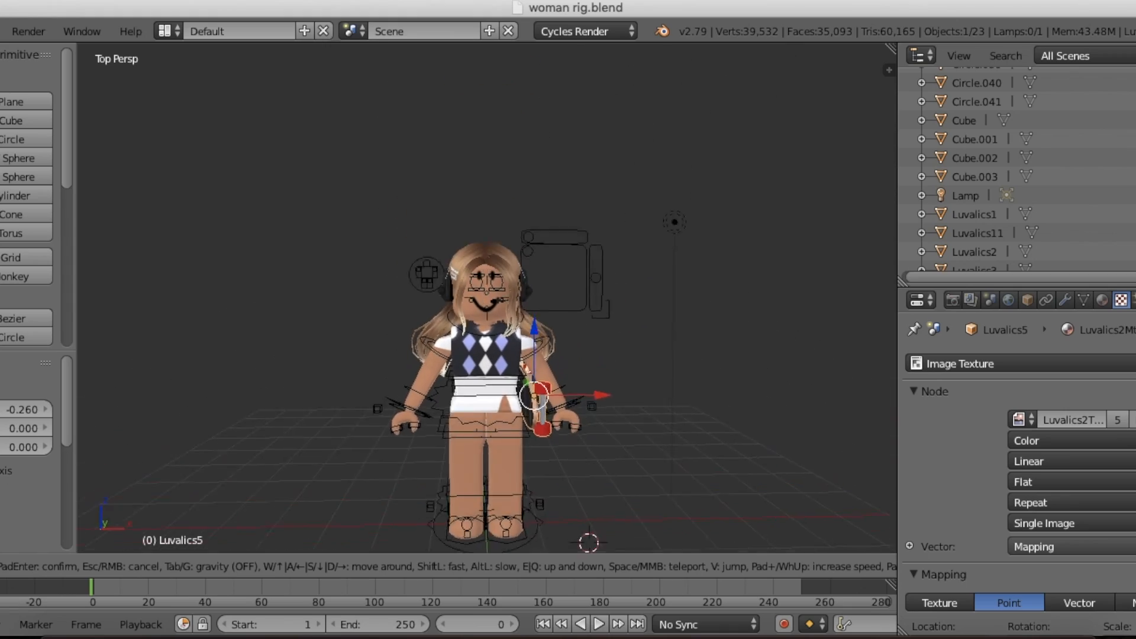
{"action": "key", "text": "shift+f"}
{"action": "key", "text": "w"}
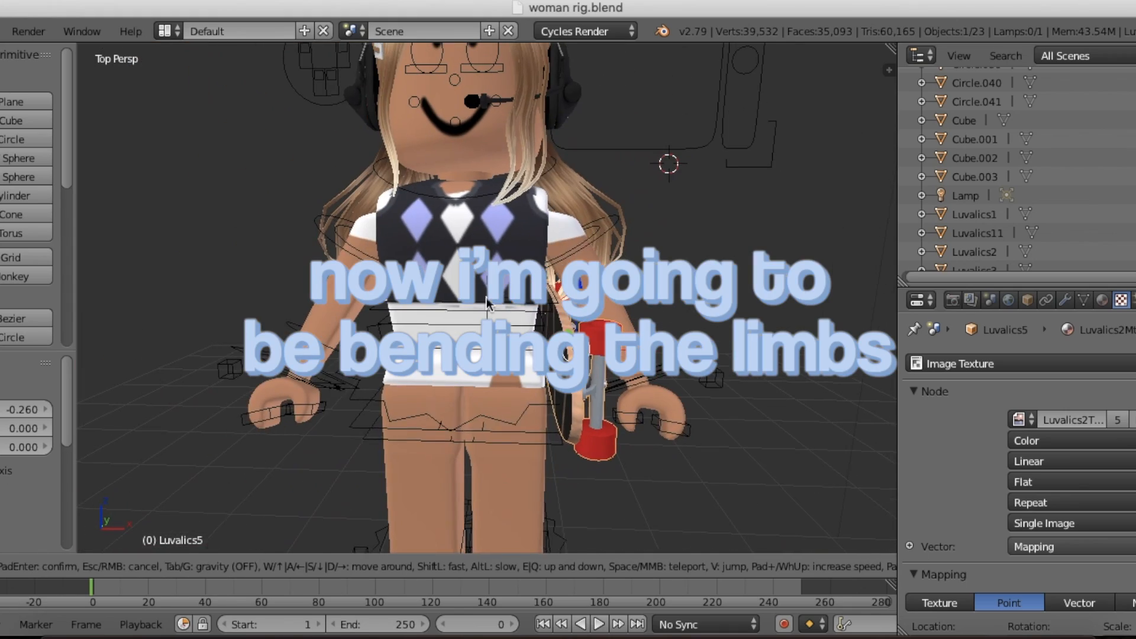
{"action": "left_click", "coordinate": [487, 298]}
Step: In Pose Mode, bend the rig's left arm up to the headset, and tilt the head and accessories about 4.3 degrees
{"action": "right_click", "coordinate": [367, 387]}
{"action": "left_click", "coordinate": [178, 567]}
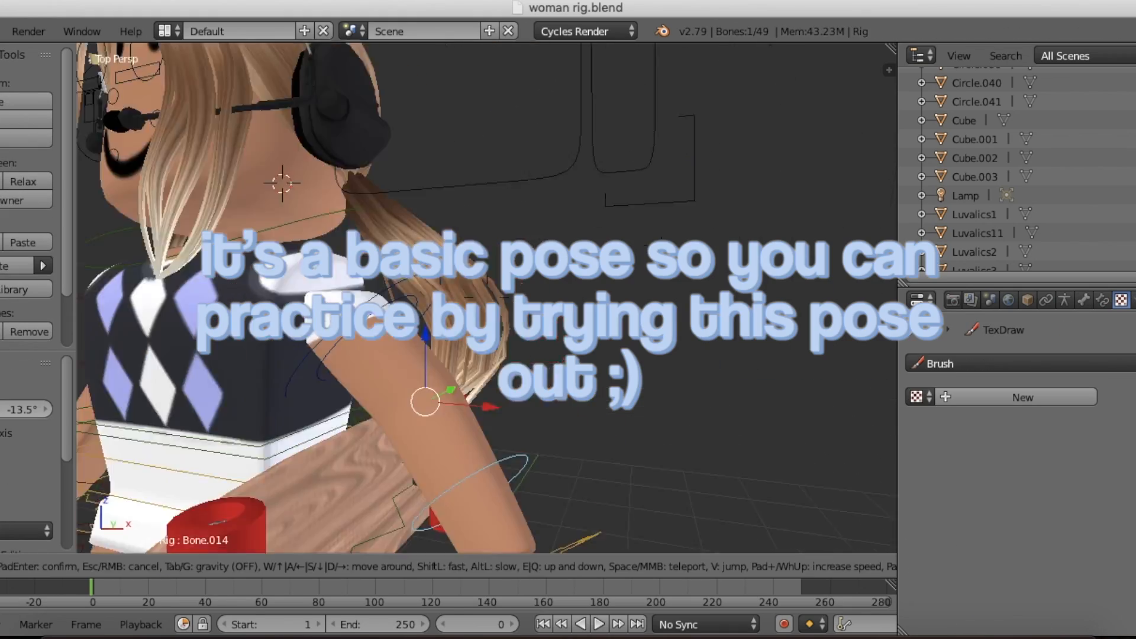
{"action": "key", "text": "s"}
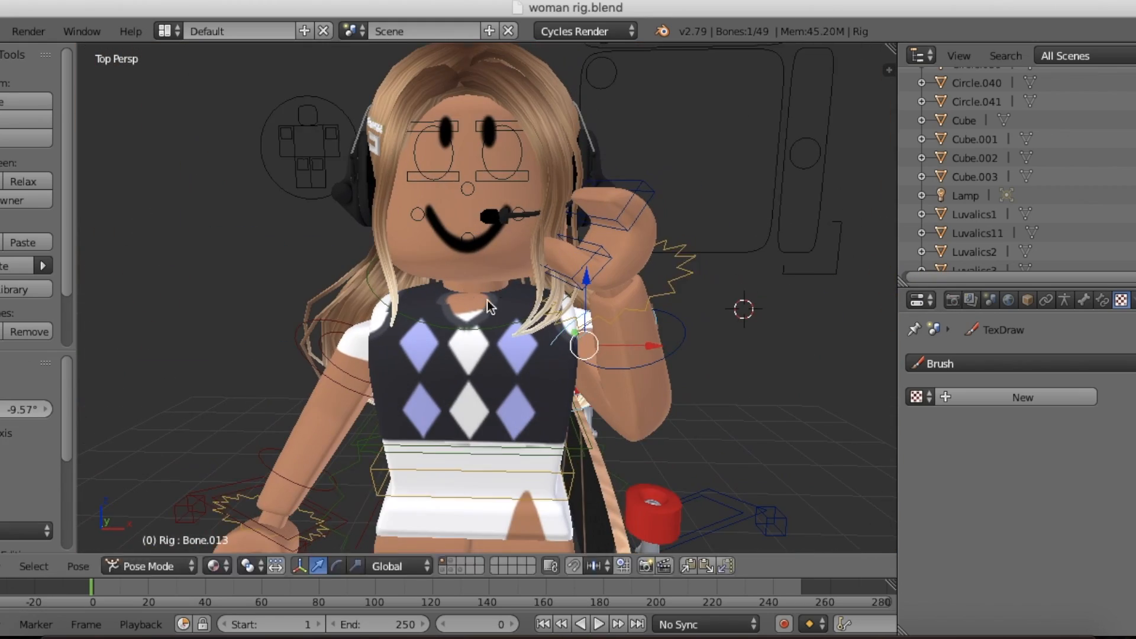
{"action": "right_click", "coordinate": [502, 215]}
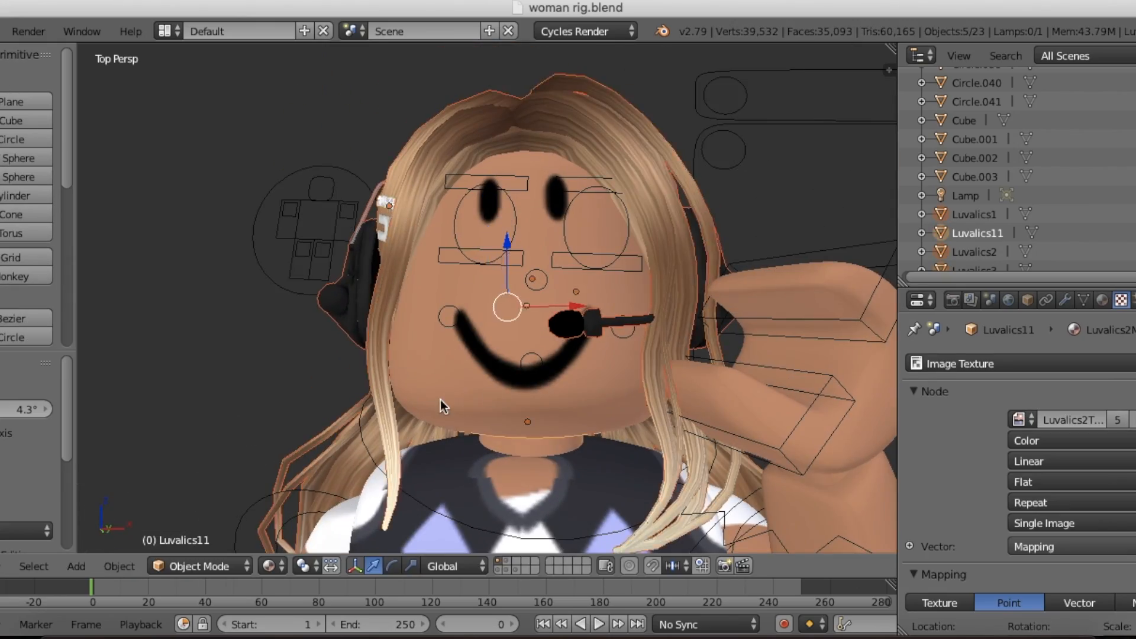
Step: Bend the rig's right arm at the elbow so its hand rests at the hip
{"action": "key", "text": "shift+f"}
{"action": "key", "text": "s"}
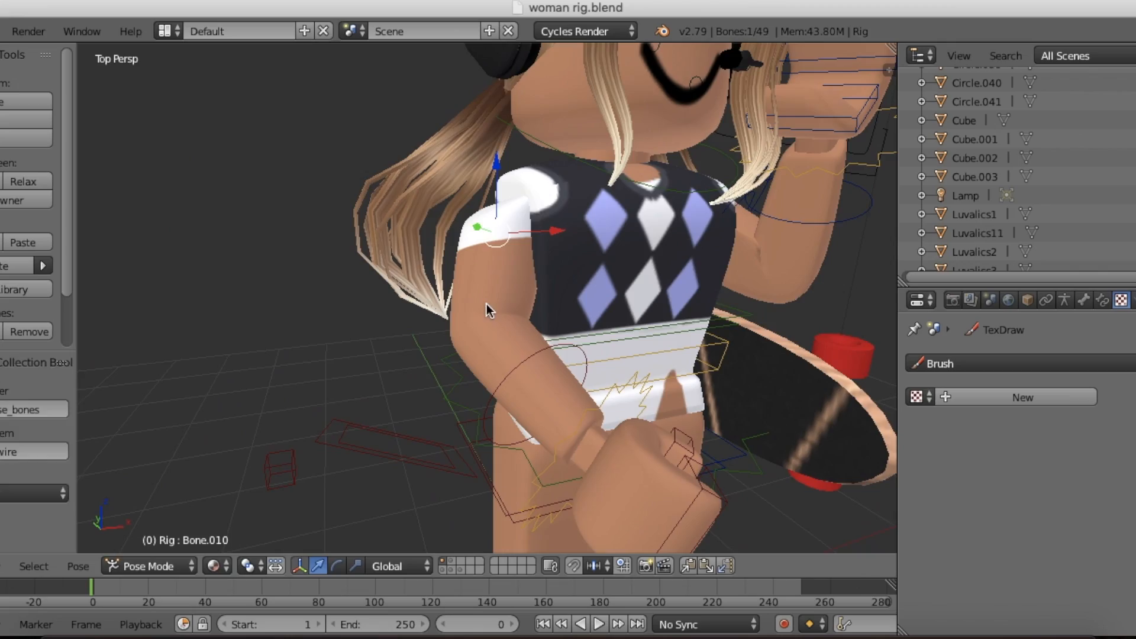
{"action": "key", "text": "shift+f"}
{"action": "key", "text": "r"}
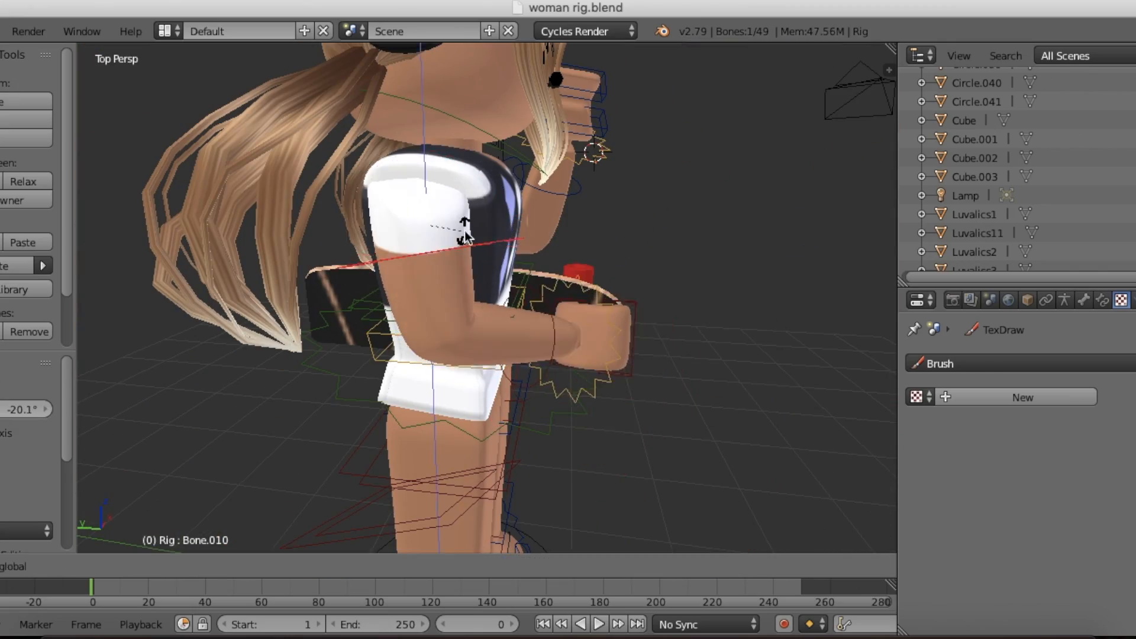
Step: Rotate the head and accessories about 4.11 degrees and move them about -0.012 along the Z axis
{"action": "key", "text": "shift+f"}
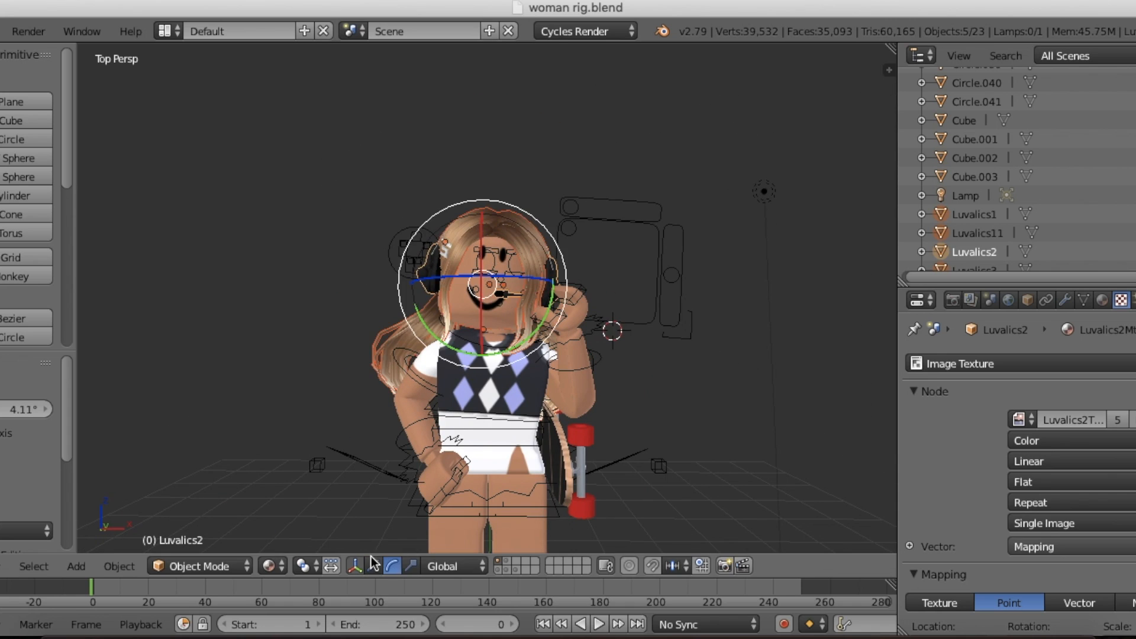
{"action": "left_click_drag", "start_coordinate": [495, 229], "coordinate": [496, 231]}
Step: Switch to the camera view and move the camera back to show the full character
{"action": "left_click", "coordinate": [3, 566]}
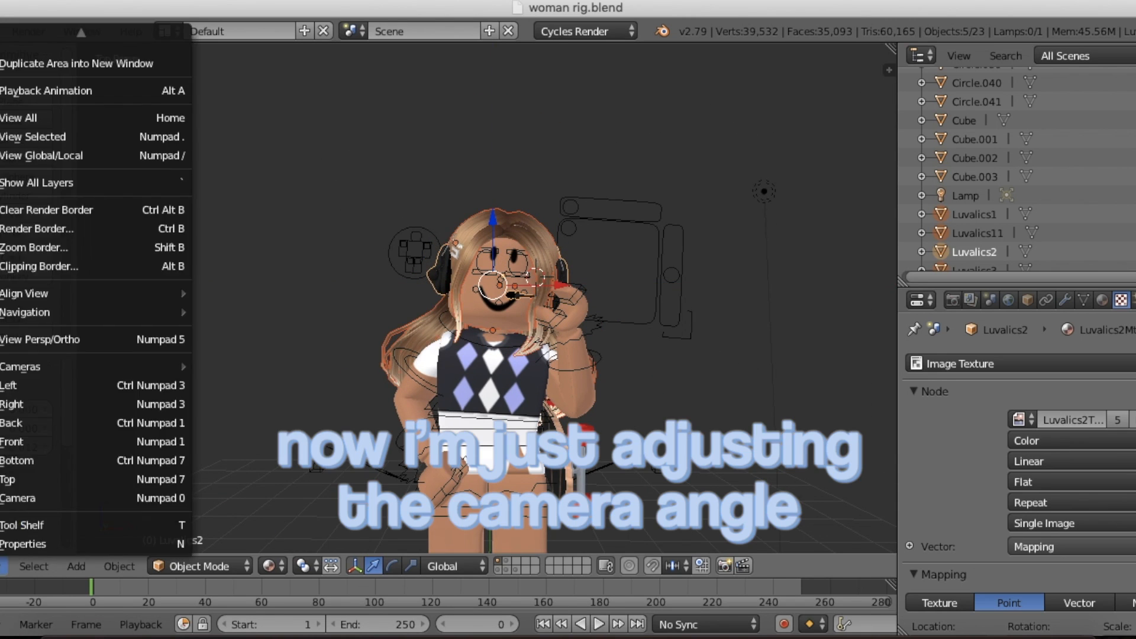
{"action": "left_click", "coordinate": [19, 498]}
{"action": "left_click", "coordinate": [952, 300]}
{"action": "scroll", "coordinate": [985, 444], "scroll_direction": "down", "scroll_amount": 4}
{"action": "scroll", "coordinate": [978, 462], "scroll_direction": "down", "scroll_amount": 10}
{"action": "scroll", "coordinate": [970, 457], "scroll_direction": "up", "scroll_amount": 14}
{"action": "key", "text": "shift+f"}
{"action": "key", "text": "w"}
{"action": "left_click", "coordinate": [496, 289]}
{"action": "scroll", "coordinate": [495, 288], "scroll_direction": "up", "scroll_amount": 2}
{"action": "scroll", "coordinate": [496, 288], "scroll_direction": "down", "scroll_amount": 1}
{"action": "key", "text": "shift+f"}
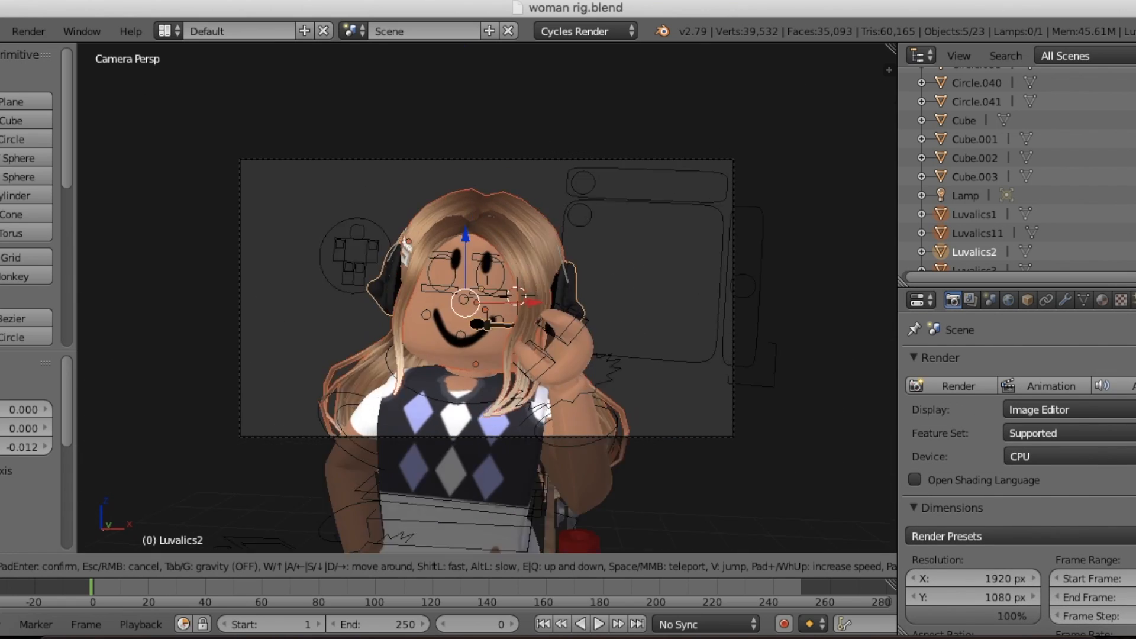
{"action": "key", "text": "s"}
{"action": "key", "text": "Return"}
Step: Set the render resolution to 5000 by 3200 px
{"action": "scroll", "coordinate": [979, 478], "scroll_direction": "down", "scroll_amount": 12}
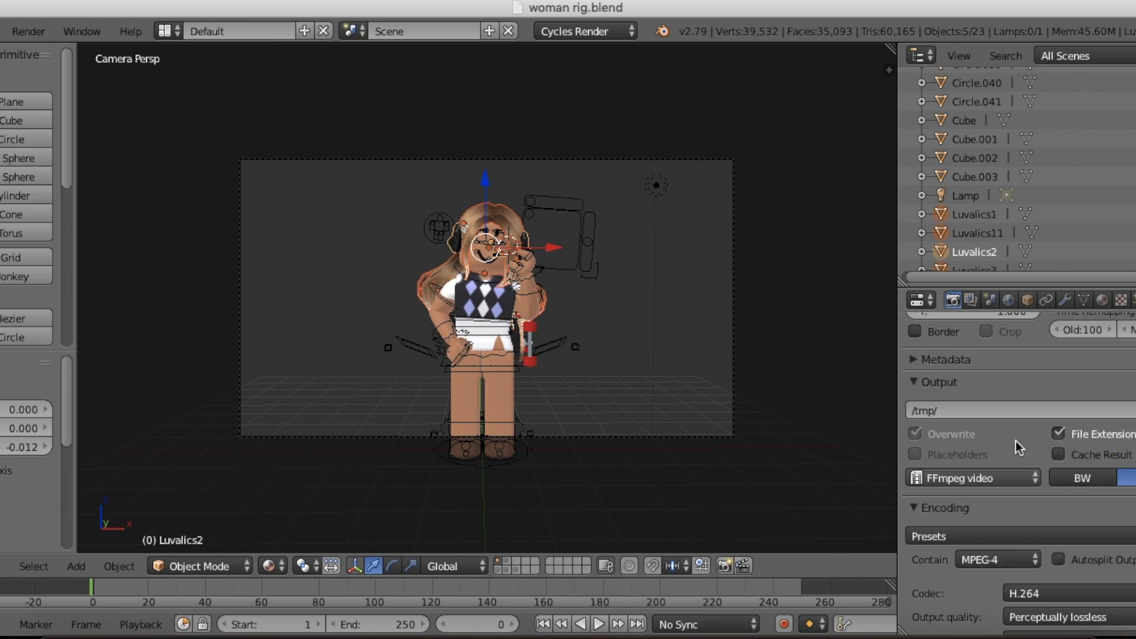
{"action": "scroll", "coordinate": [617, 408], "scroll_direction": "up", "scroll_amount": 1}
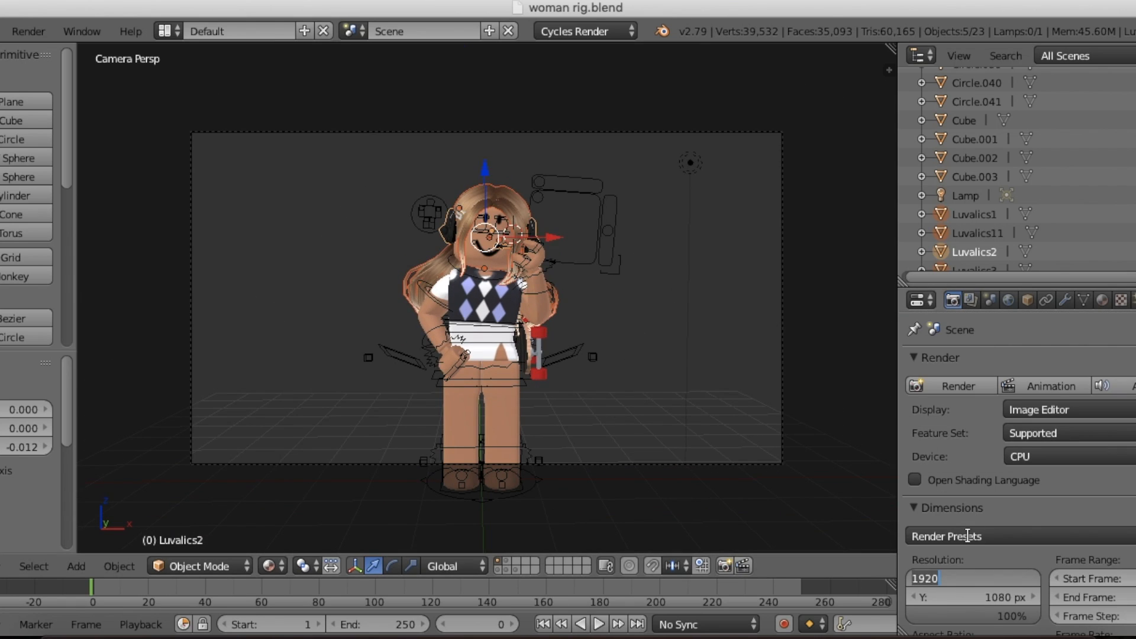
{"action": "type", "text": "5000"}
{"action": "key", "text": "Return"}
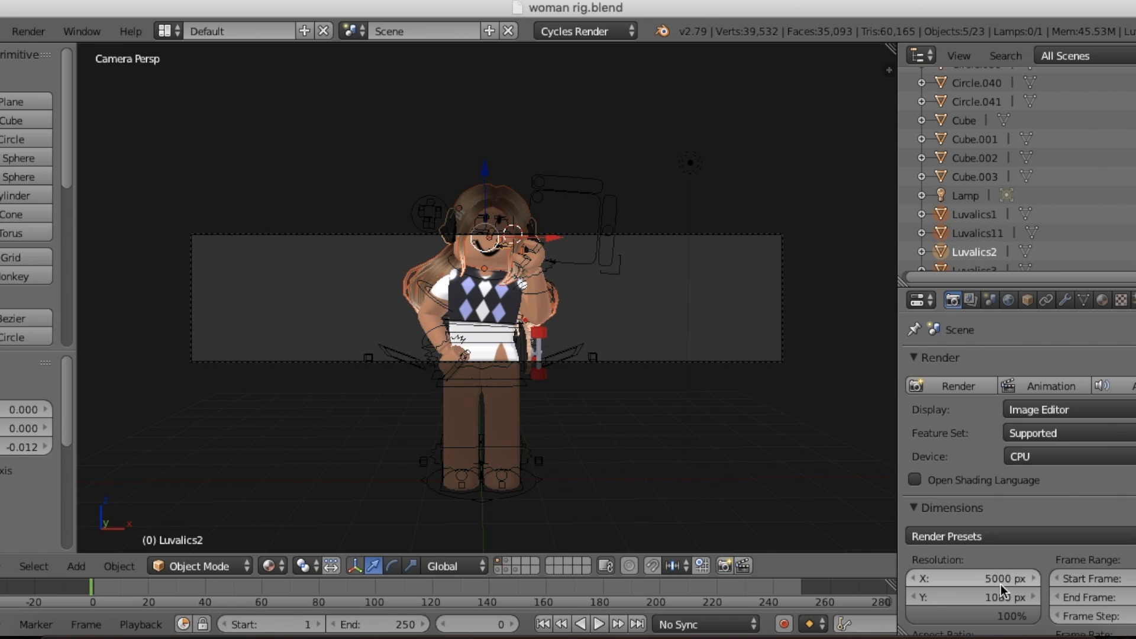
{"action": "double_click", "coordinate": [990, 593]}
{"action": "type", "text": "3200"}
{"action": "key", "text": "Return"}
Step: Reframe the camera so the whole character fits in the frame, and set the resolution scale to 75%
{"action": "key", "text": "shift+f"}
{"action": "key", "text": "w"}
{"action": "key", "text": "s"}
{"action": "key", "text": "Return"}
{"action": "scroll", "coordinate": [948, 340], "scroll_direction": "down", "scroll_amount": 3}
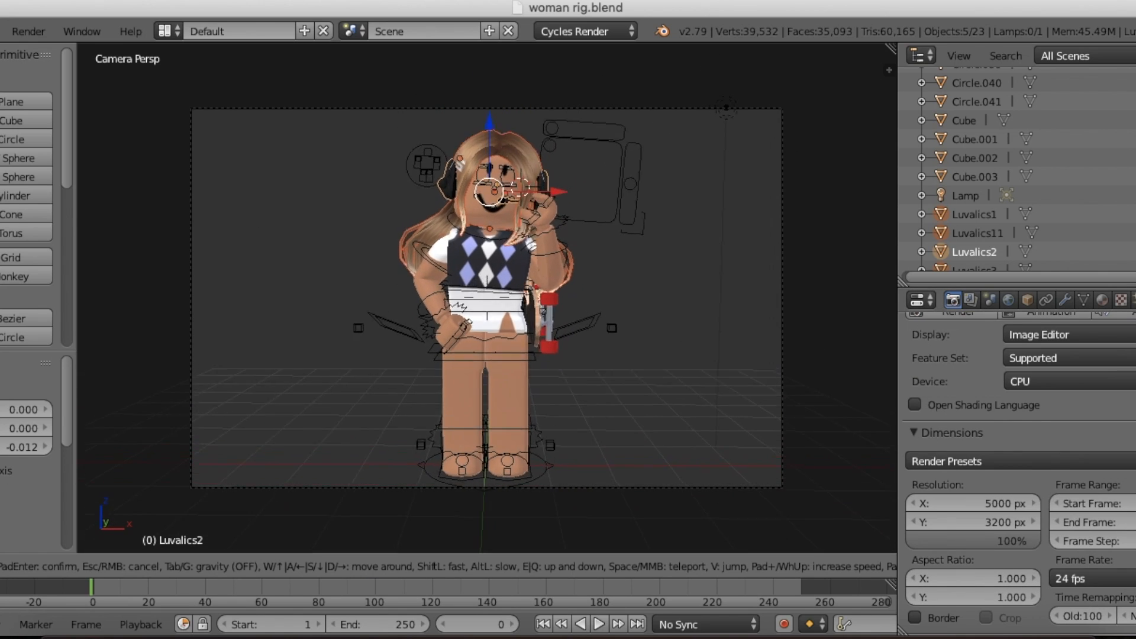
{"action": "key", "text": "w"}
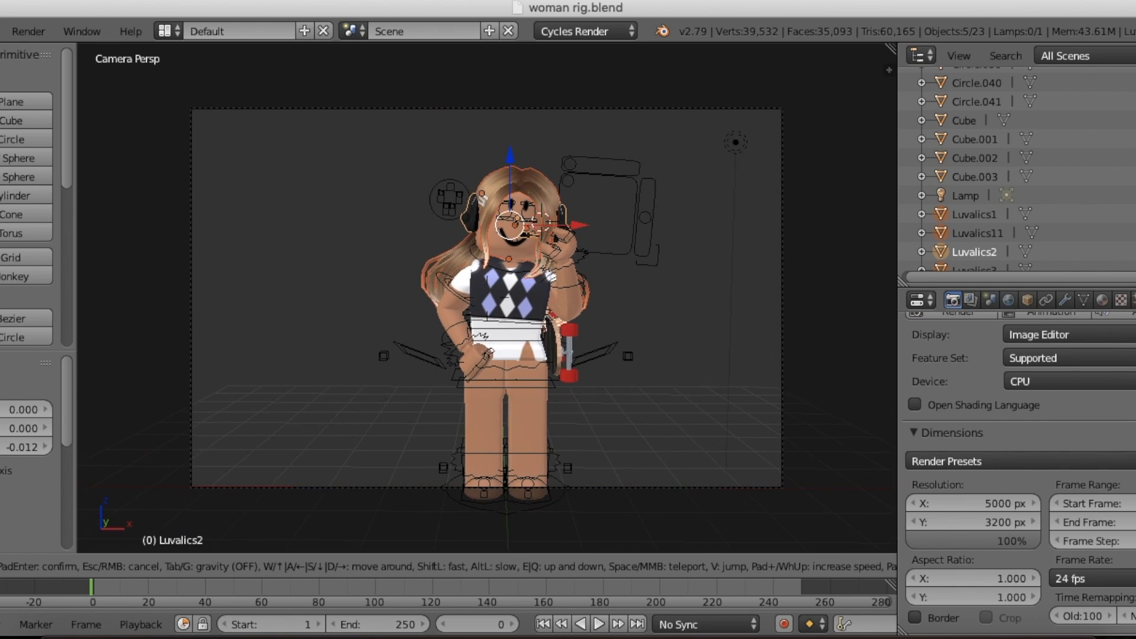
{"action": "key", "text": "w"}
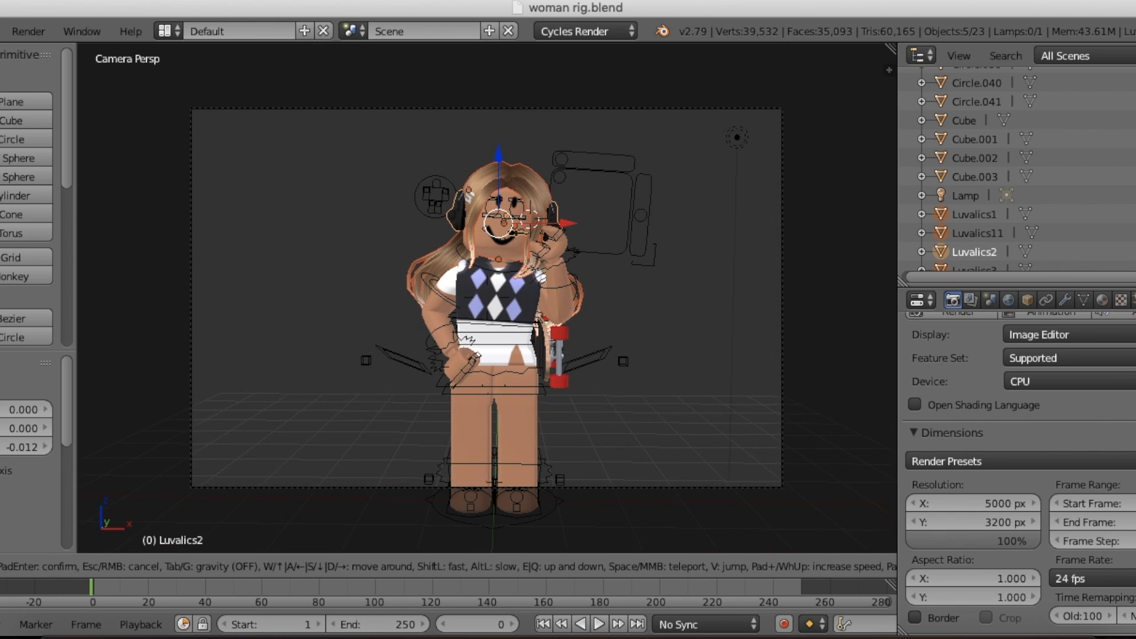
{"action": "key", "text": "a"}
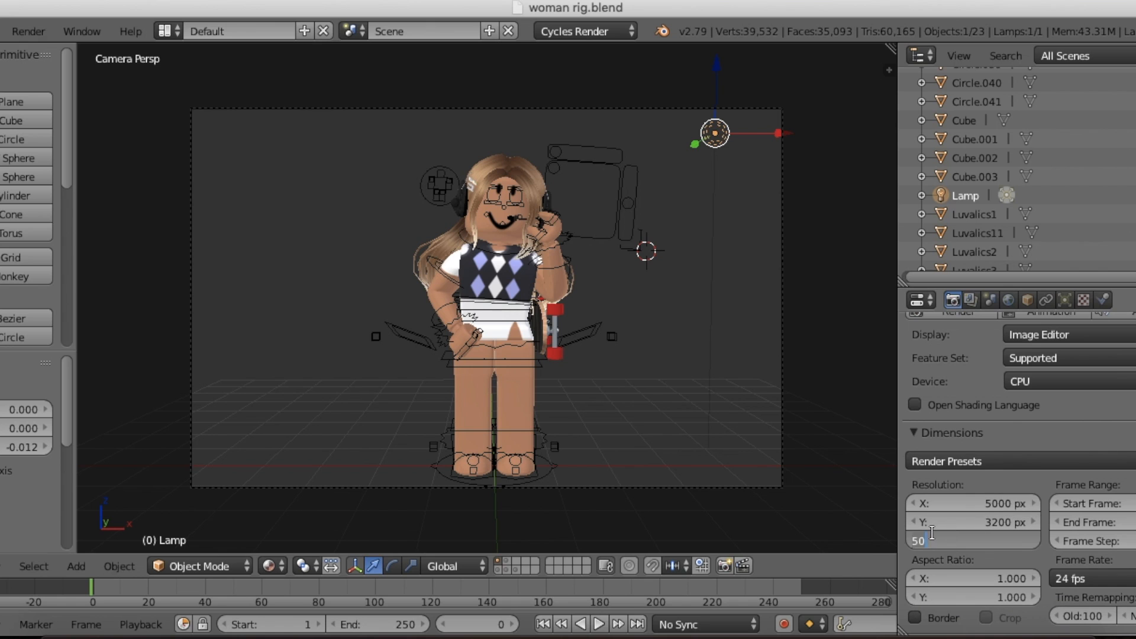
{"action": "key", "text": "shift+f"}
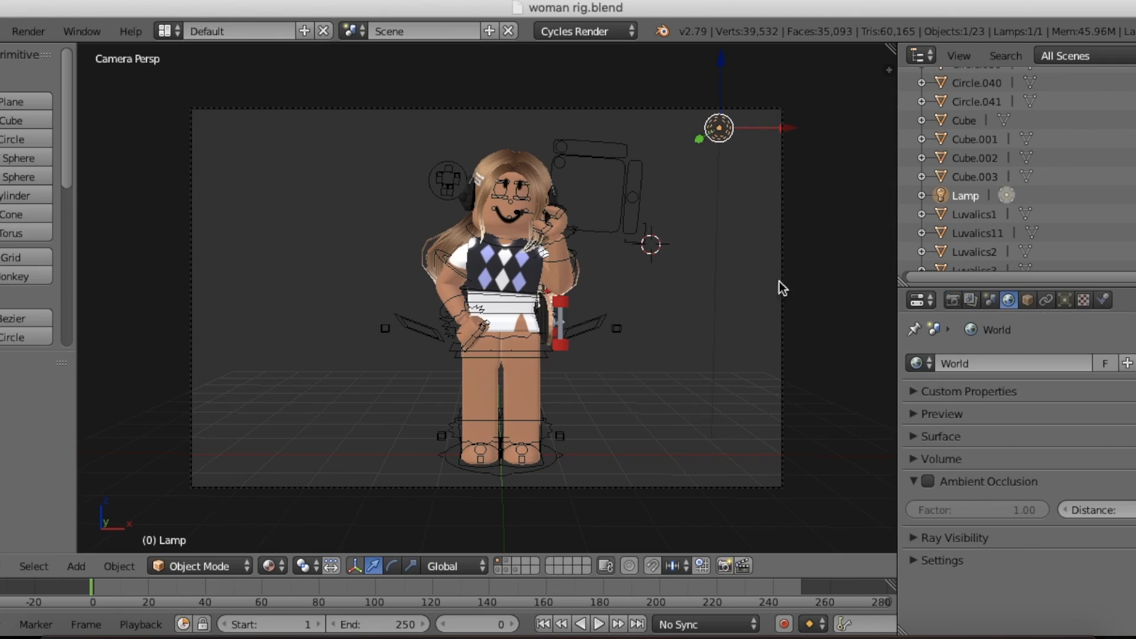
Step: Select the skateboard, leave the camera view, and rotate the board to lie across the front of the body
{"action": "right_click", "coordinate": [547, 315]}
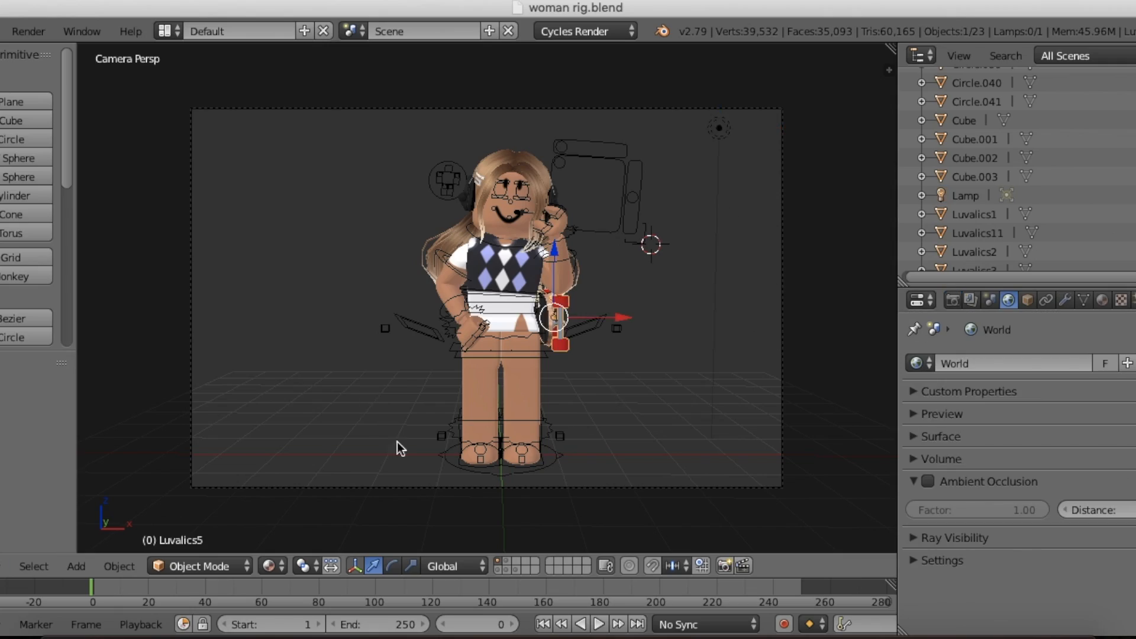
{"action": "key", "text": "KP_0"}
{"action": "key", "text": "shift+f"}
{"action": "left_click", "coordinate": [392, 566]}
{"action": "left_click_drag", "start_coordinate": [485, 367], "coordinate": [383, 517]}
{"action": "left_click", "coordinate": [126, 571]}
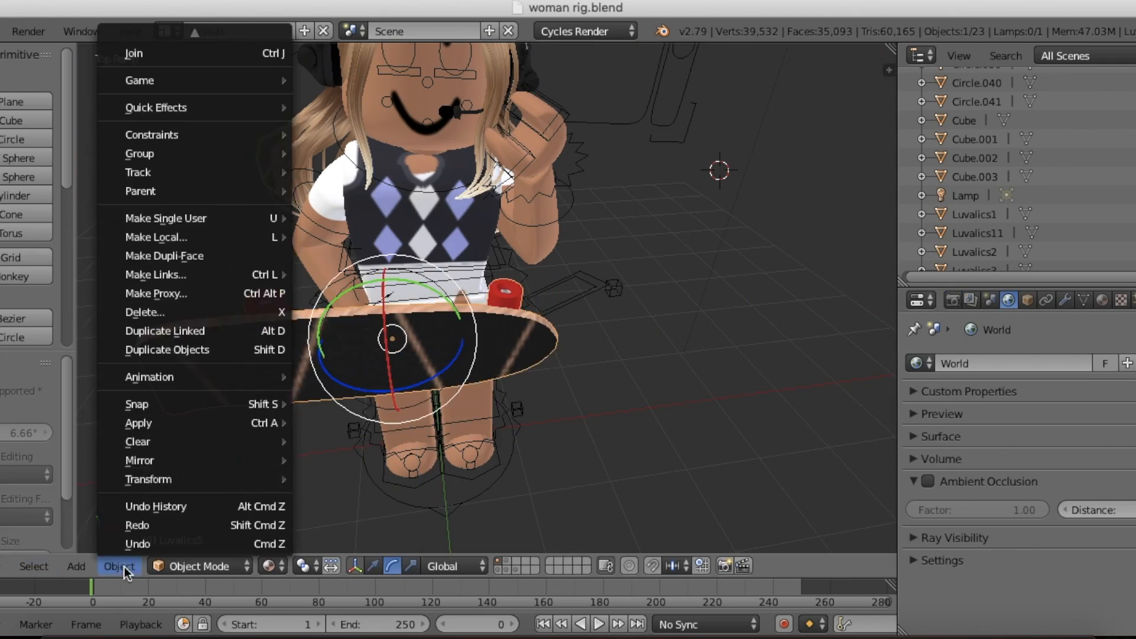
{"action": "left_click", "coordinate": [150, 478]}
Step: Position the skateboard diagonally in front of the torso by moving it along the Y and Z axes
{"action": "key", "text": "shift+f"}
{"action": "key", "text": "shift+f"}
{"action": "left_click", "coordinate": [487, 299]}
{"action": "left_click_drag", "start_coordinate": [487, 248], "coordinate": [474, 211]}
{"action": "key", "text": "shift+f"}
{"action": "left_click", "coordinate": [487, 298]}
{"action": "left_click_drag", "start_coordinate": [471, 349], "coordinate": [468, 379]}
{"action": "key", "text": "shift+f"}
{"action": "left_click", "coordinate": [487, 299]}
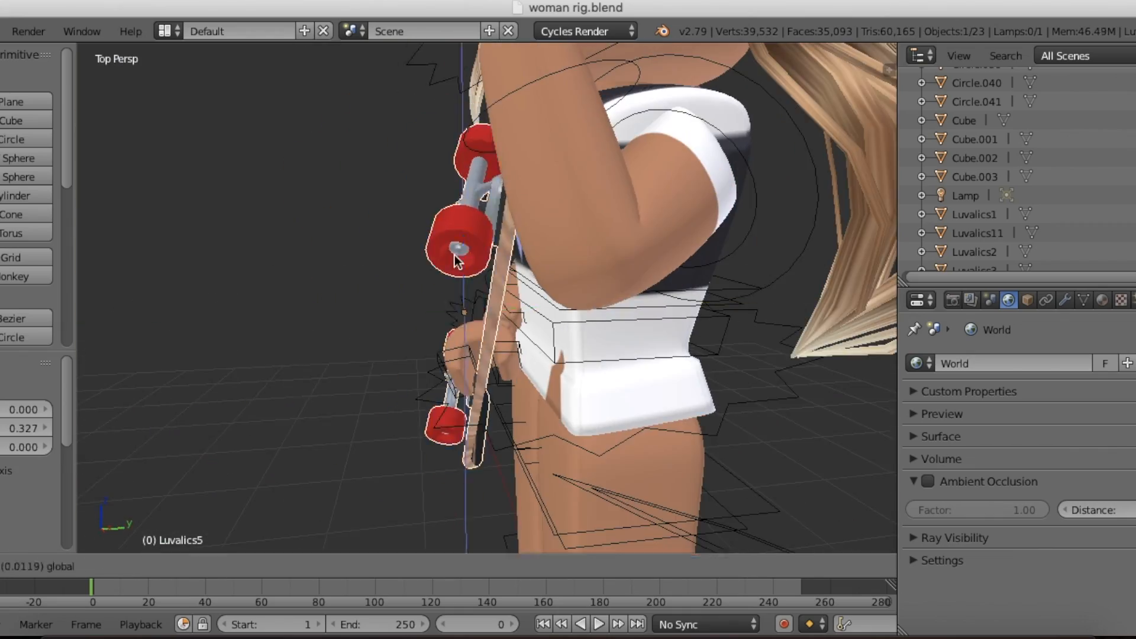
Step: In Pose Mode, rotate the rig's right forearm so the hand reaches around the skateboard
{"action": "key", "text": "shift+f"}
{"action": "left_click", "coordinate": [343, 545]}
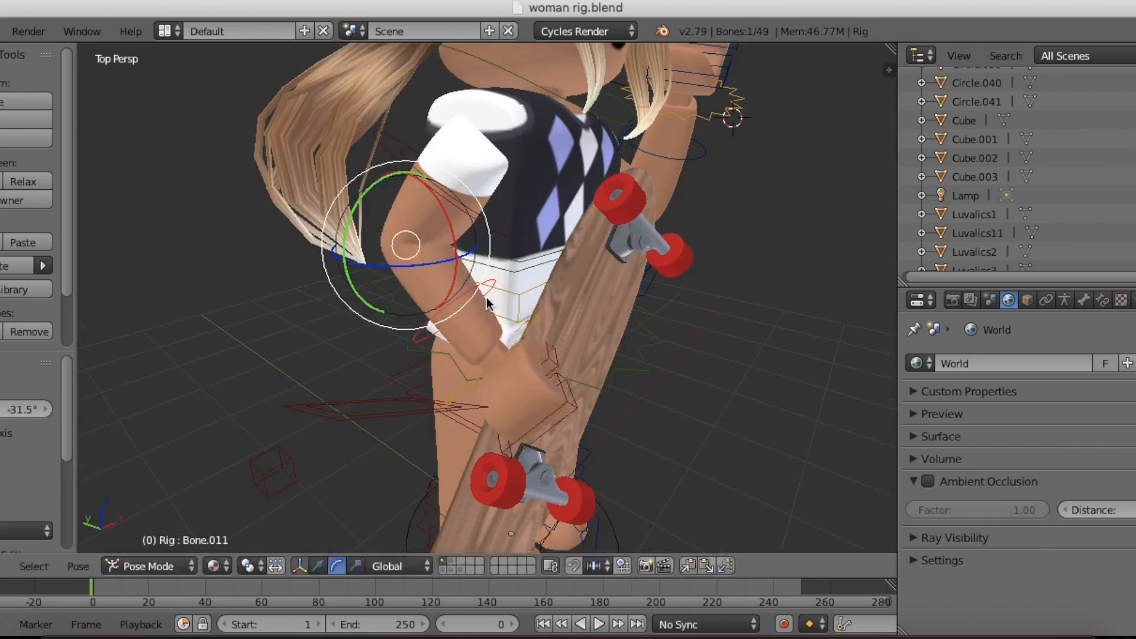
{"action": "key", "text": "r"}
Step: Move the right upper-arm bone about 0.067 along the Z axis and adjust it along the X axis
{"action": "key", "text": "r"}
{"action": "key", "text": "shift+f"}
{"action": "left_click", "coordinate": [487, 298]}
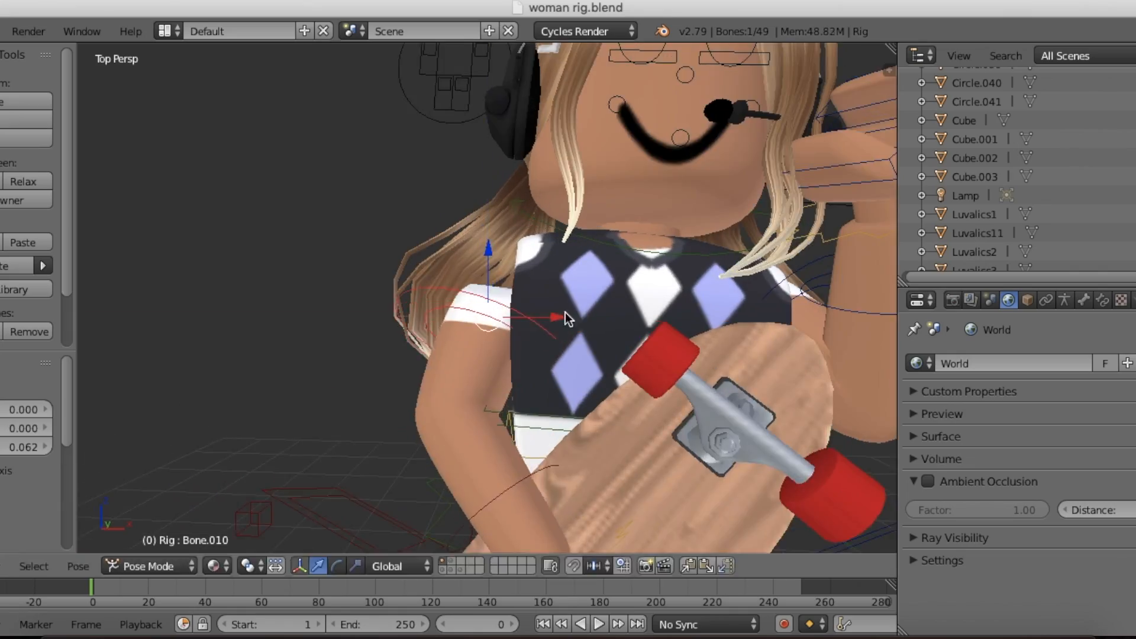
{"action": "left_click_drag", "start_coordinate": [565, 312], "coordinate": [512, 343]}
{"action": "key", "text": "r"}
{"action": "key", "text": "shift+f"}
Step: Return to Object Mode and reposition the skateboard along the Y axis so it sits in the right hand
{"action": "key", "text": "shift+f"}
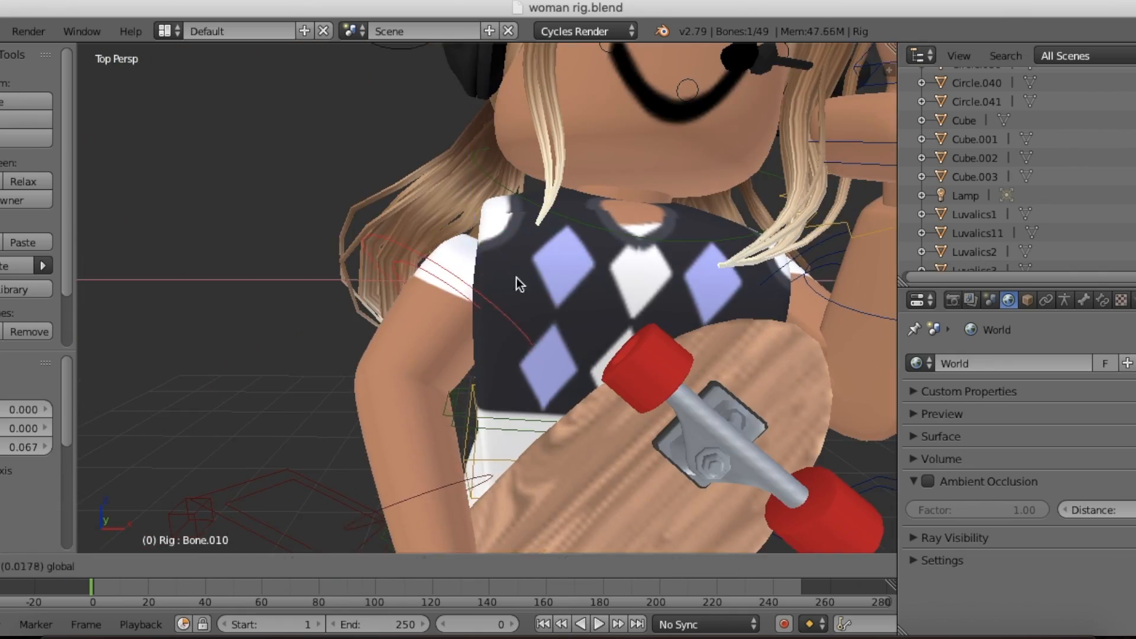
{"action": "left_click", "coordinate": [517, 278]}
{"action": "key", "text": "shift+f"}
{"action": "key", "text": "ctrl+Tab"}
{"action": "right_click", "coordinate": [504, 256]}
{"action": "key", "text": "r"}
{"action": "key", "text": "g"}
{"action": "key", "text": "shift+f"}
{"action": "key", "text": "w"}
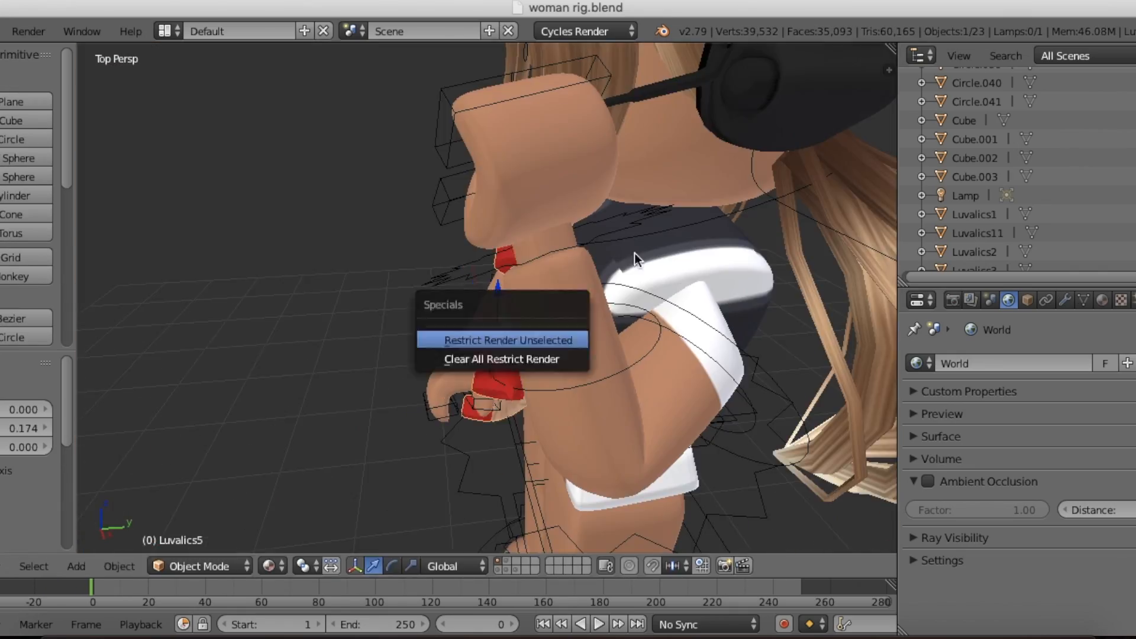
Step: Return to the camera view and preview the posed character in Rendered viewport shading
{"action": "key", "text": "shift+f"}
{"action": "left_click", "coordinate": [487, 298]}
{"action": "left_click_drag", "start_coordinate": [427, 362], "coordinate": [437, 370]}
{"action": "key", "text": "shift+f"}
{"action": "key", "text": "s"}
{"action": "left_click", "coordinate": [487, 299]}
{"action": "key", "text": "KP_0"}
{"action": "key", "text": "shift+f"}
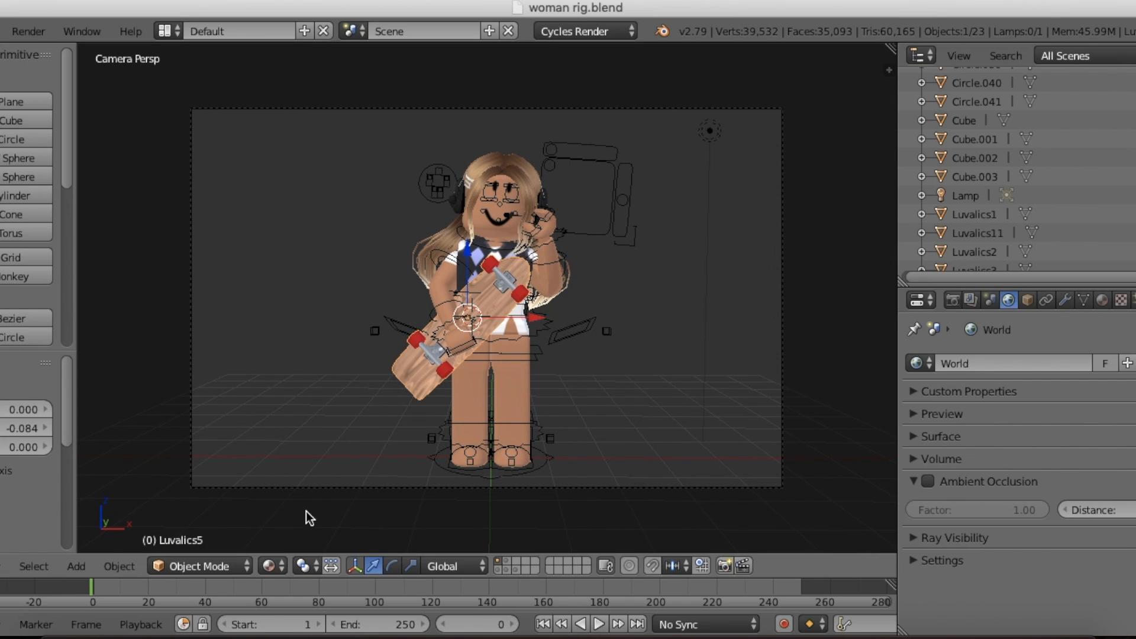
{"action": "left_click", "coordinate": [270, 565]}
{"action": "left_click", "coordinate": [332, 440]}
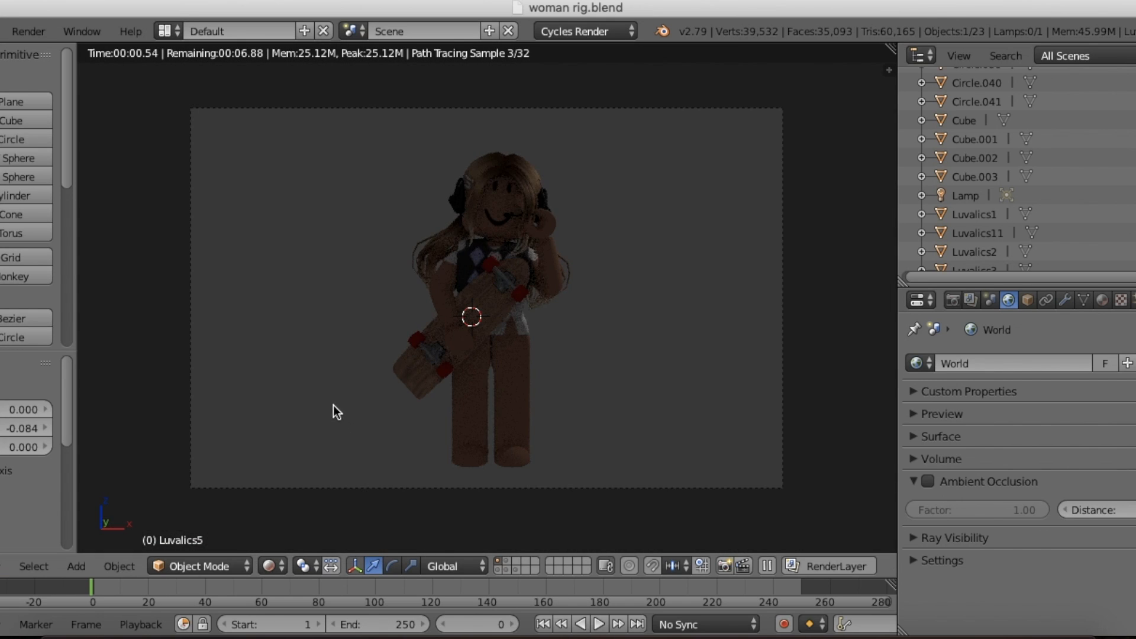
Step: Look through the render settings and return the viewport from the rendered preview to regular shading
{"action": "left_click", "coordinate": [953, 300]}
{"action": "scroll", "coordinate": [994, 375], "scroll_direction": "down", "scroll_amount": 15}
{"action": "left_click", "coordinate": [922, 555]}
{"action": "scroll", "coordinate": [997, 419], "scroll_direction": "up", "scroll_amount": 15}
{"action": "left_click", "coordinate": [269, 566]}
{"action": "left_click", "coordinate": [308, 461]}
Step: Select the scene lamp and set its emission strength to 100
{"action": "left_click", "coordinate": [965, 196]}
{"action": "key", "text": "shift+f"}
{"action": "key", "text": "Escape"}
{"action": "left_click", "coordinate": [1065, 300]}
{"action": "left_click", "coordinate": [1094, 584]}
{"action": "type", "text": "700"}
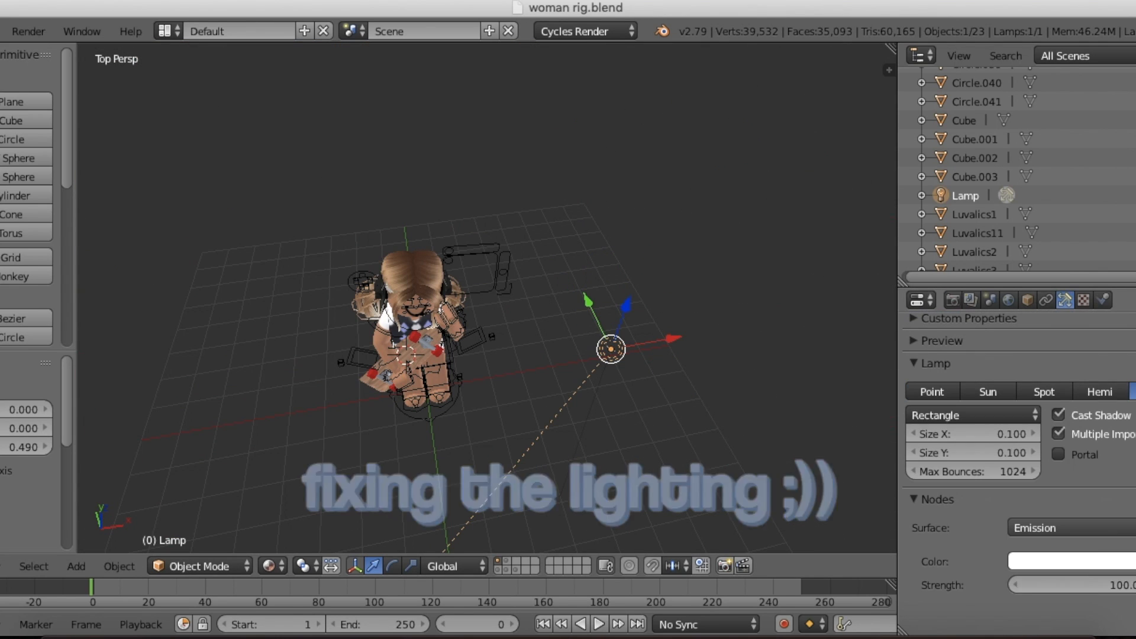
{"action": "type", "text": "0.7"}
Step: Change the area lamp's shape from rectangle to Square and tint its light a warm peach colour
{"action": "key", "text": "Return"}
{"action": "left_click", "coordinate": [985, 415]}
{"action": "left_click", "coordinate": [983, 394]}
{"action": "left_click", "coordinate": [1067, 544]}
{"action": "left_click", "coordinate": [1059, 361]}
Step: Rotate the lamp by about 89.5° and preview the scene through the camera in Rendered shading
{"action": "key", "text": "r"}
{"action": "left_click", "coordinate": [96, 229]}
{"action": "key", "text": "KP_0"}
{"action": "key", "text": "shift+z"}
Step: Set the lamp's size to 1 and try an emission strength of 55 before raising it to 300
{"action": "left_click", "coordinate": [973, 434]}
{"action": "type", "text": "1"}
{"action": "left_click", "coordinate": [1097, 567]}
{"action": "type", "text": "55"}
{"action": "key", "text": "Return"}
{"action": "left_click", "coordinate": [1098, 566]}
{"action": "type", "text": "300"}
{"action": "key", "text": "Return"}
Step: Try the lamp as Point, as Sun with strength 10 and as Hemi, returning to Sun to compare the lighting
{"action": "left_click", "coordinate": [935, 392]}
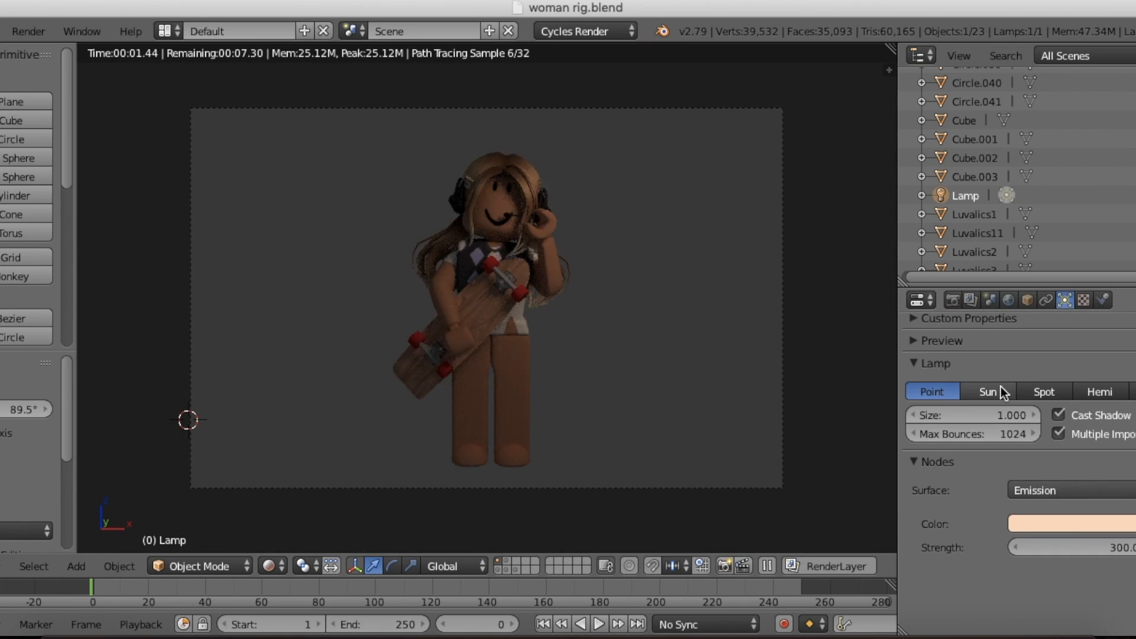
{"action": "left_click", "coordinate": [1000, 392]}
{"action": "left_click", "coordinate": [1087, 547]}
{"action": "type", "text": "10"}
{"action": "left_click", "coordinate": [1099, 392]}
{"action": "left_click", "coordinate": [985, 393]}
{"action": "left_click", "coordinate": [1071, 547]}
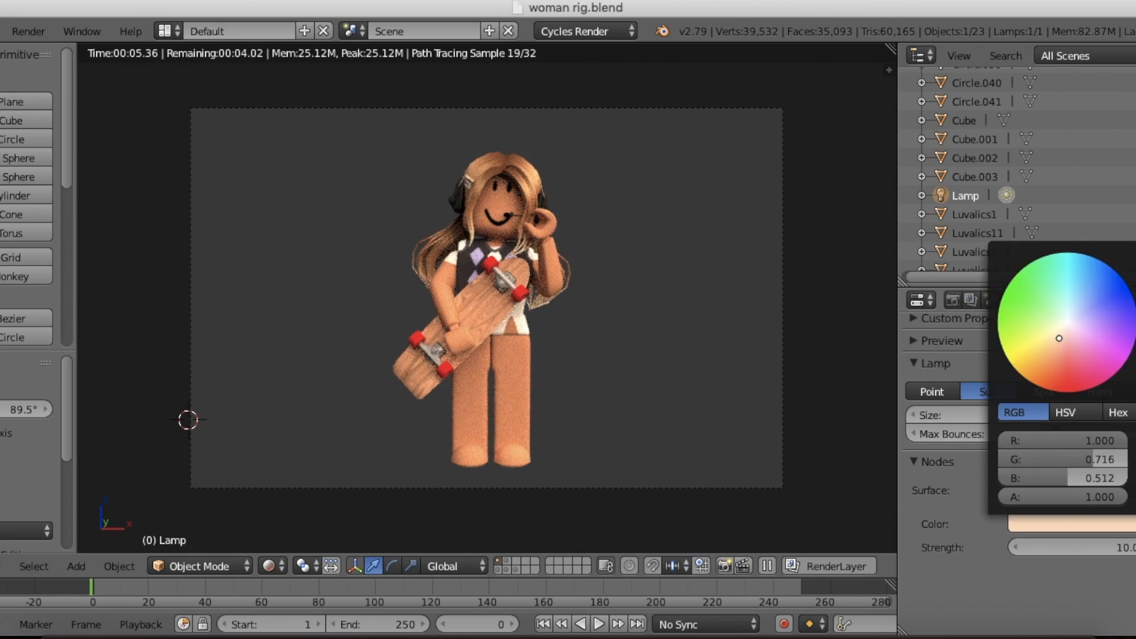
Step: Change the world background colour to a dark muted purple
{"action": "left_click", "coordinate": [1009, 300]}
{"action": "left_click", "coordinate": [1071, 498]}
{"action": "left_click", "coordinate": [1050, 302]}
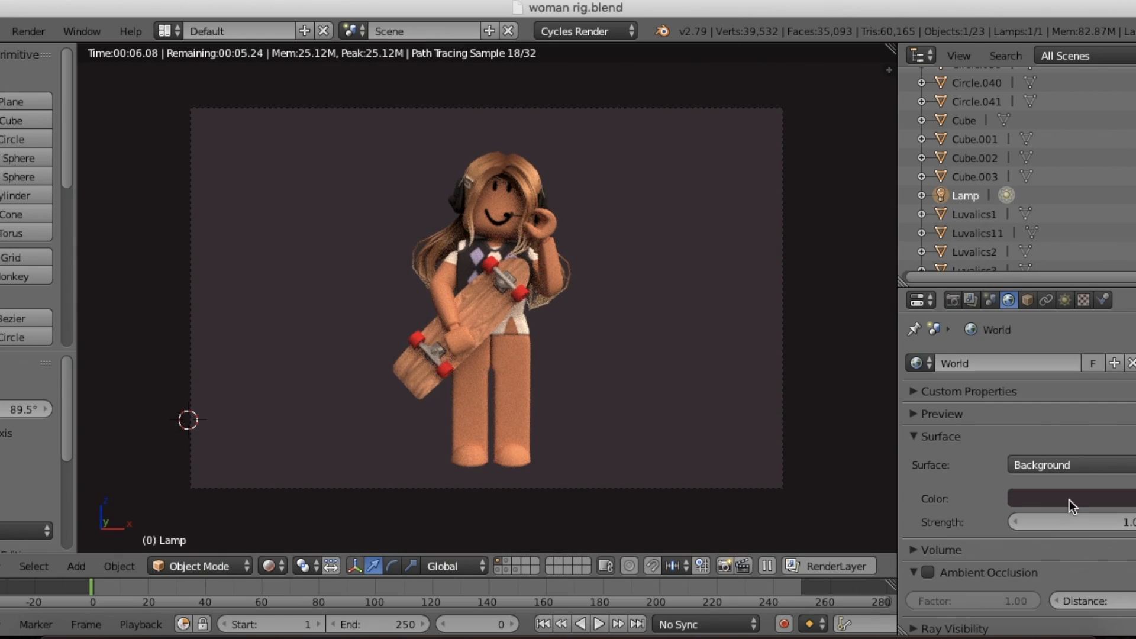
Step: Adjust the lamp's emission colour to a slightly deeper peach
{"action": "left_click", "coordinate": [1064, 300]}
{"action": "left_click", "coordinate": [1072, 524]}
{"action": "mouse_move", "coordinate": [1060, 337]}
{"action": "left_mouse_down"}
{"action": "mouse_move", "coordinate": [1072, 342]}
{"action": "mouse_move", "coordinate": [1059, 343]}
{"action": "left_mouse_up"}
{"action": "left_click_drag", "start_coordinate": [1135, 295], "coordinate": [1135, 260]}
Step: Make the lamp an Area light, test strength 300, raise it to 500, and try the Point type
{"action": "left_click", "coordinate": [1134, 391]}
{"action": "left_click", "coordinate": [1089, 569]}
{"action": "type", "text": "300"}
{"action": "key", "text": "Return"}
{"action": "left_click", "coordinate": [1051, 574]}
{"action": "left_click", "coordinate": [1092, 567]}
{"action": "type", "text": "500"}
{"action": "key", "text": "Return"}
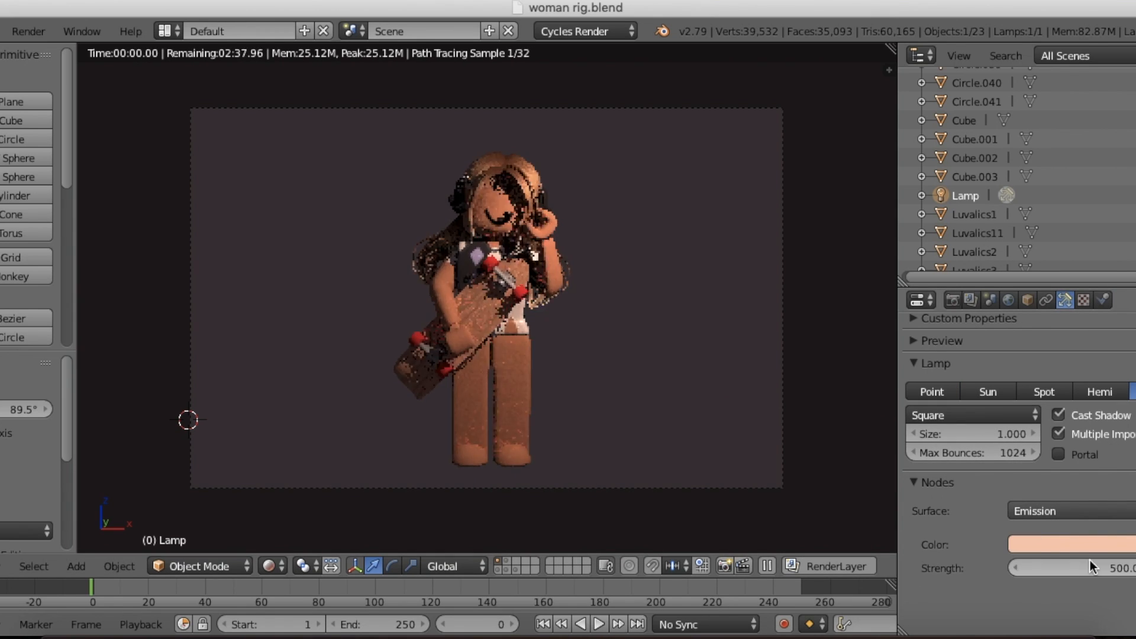
{"action": "left_click", "coordinate": [949, 393]}
Step: Look over the render settings and render the still image of the posed character
{"action": "left_click", "coordinate": [952, 300]}
{"action": "scroll", "coordinate": [1033, 450], "scroll_direction": "down", "scroll_amount": 10}
{"action": "left_click", "coordinate": [928, 548]}
{"action": "left_click", "coordinate": [928, 549]}
{"action": "scroll", "coordinate": [1009, 459], "scroll_direction": "up", "scroll_amount": 5}
{"action": "scroll", "coordinate": [1009, 460], "scroll_direction": "up", "scroll_amount": 10}
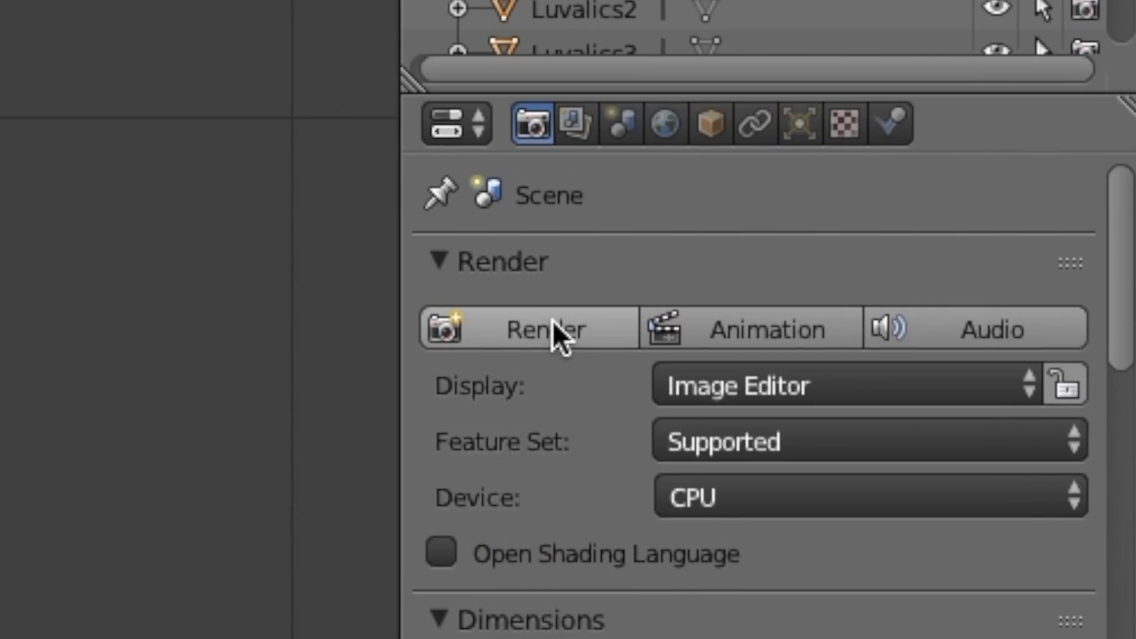
{"action": "left_click", "coordinate": [612, 267]}
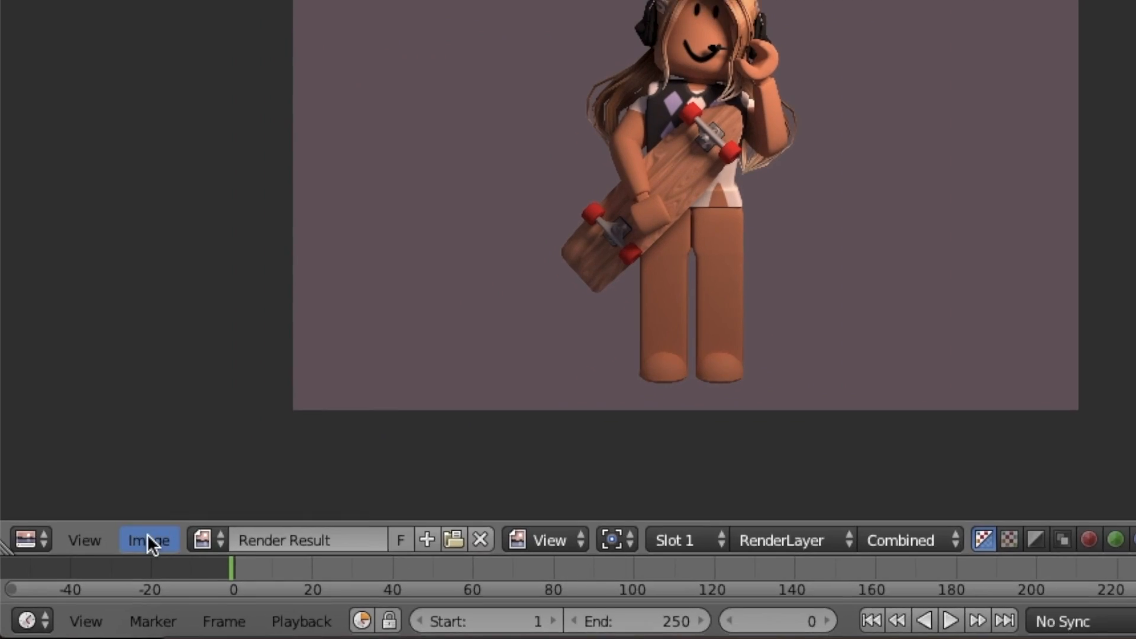
Step: Save the rendered image as a PNG in the Downloads folder, removing the default name "untitled"
{"action": "left_click", "coordinate": [118, 559]}
{"action": "left_click", "coordinate": [166, 429]}
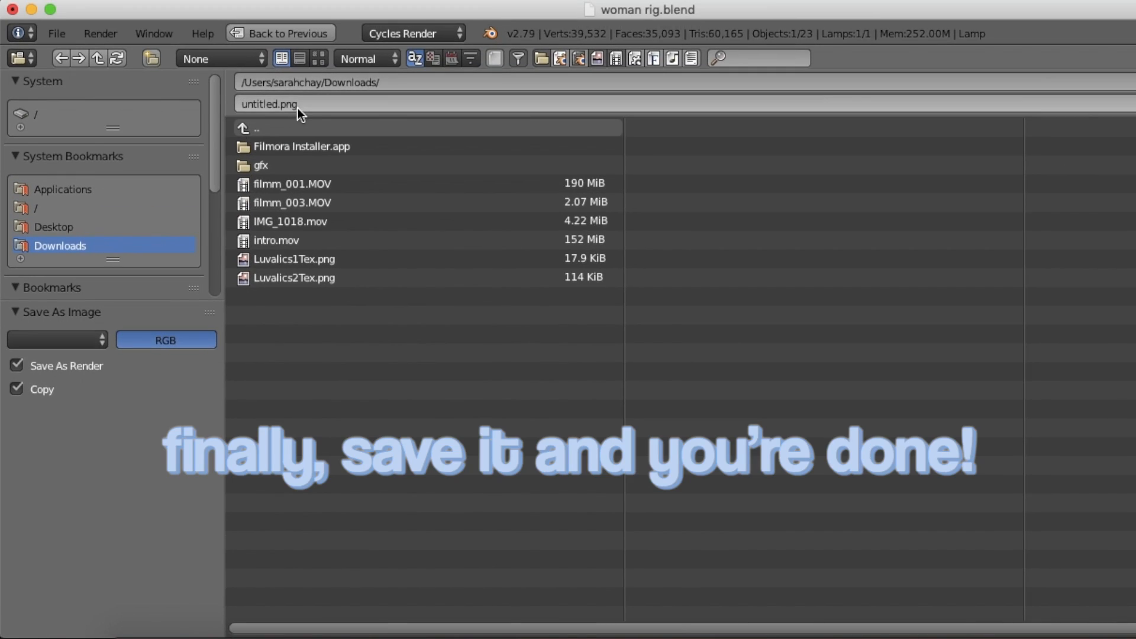
{"action": "left_click", "coordinate": [318, 67]}
{"action": "left_click_drag", "start_coordinate": [298, 64], "coordinate": [203, 46]}
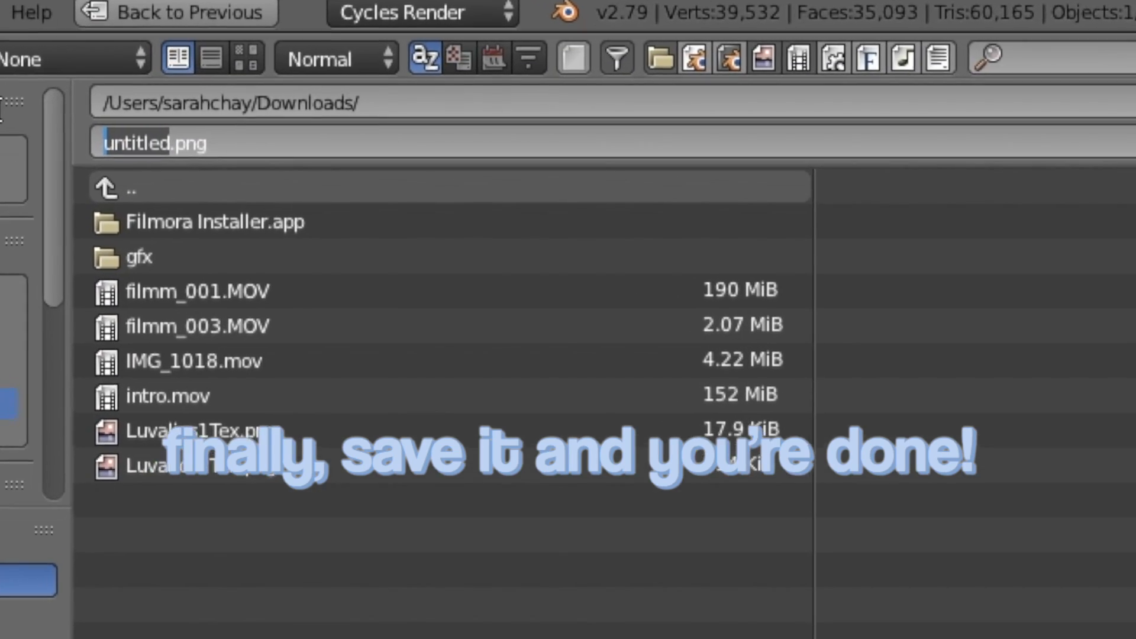
{"action": "key", "text": "BackSpace"}
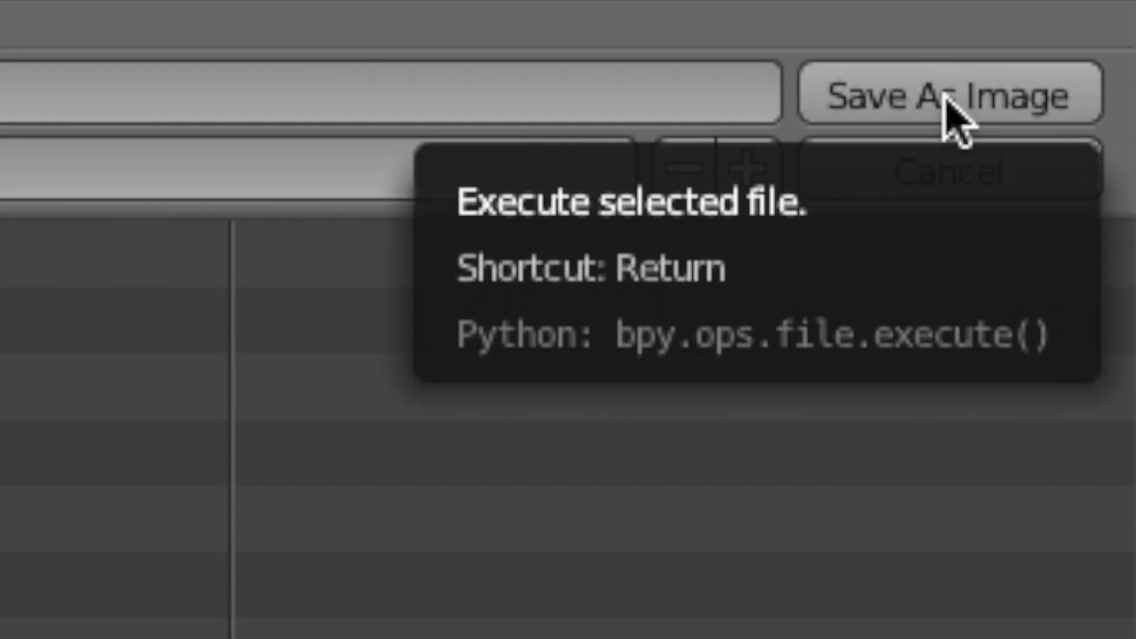
{"action": "left_click", "coordinate": [947, 100]}
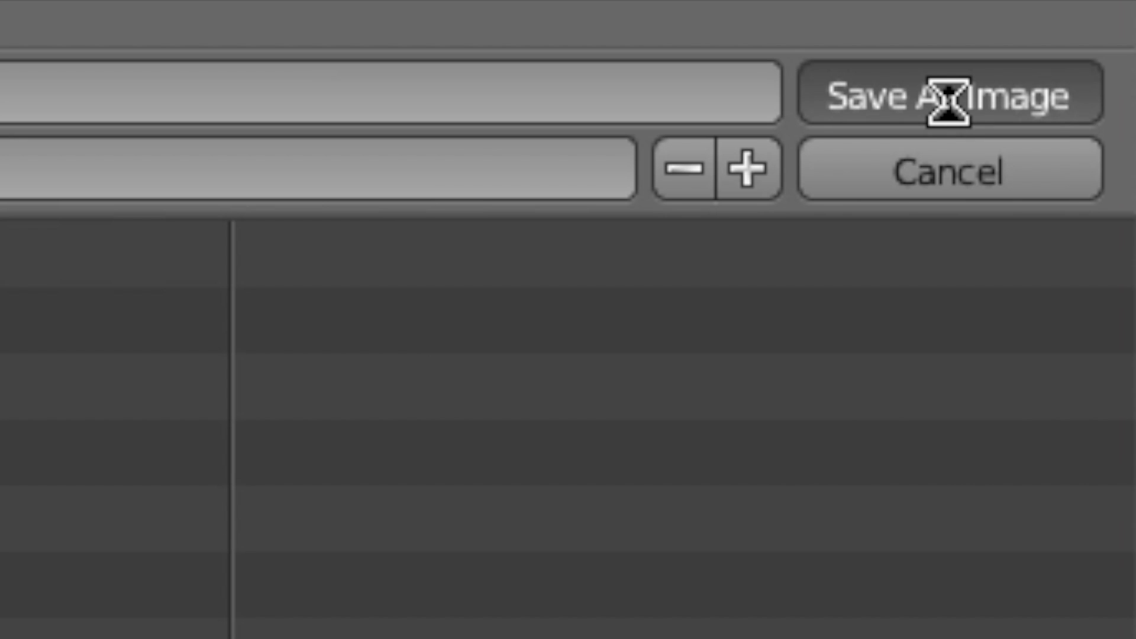